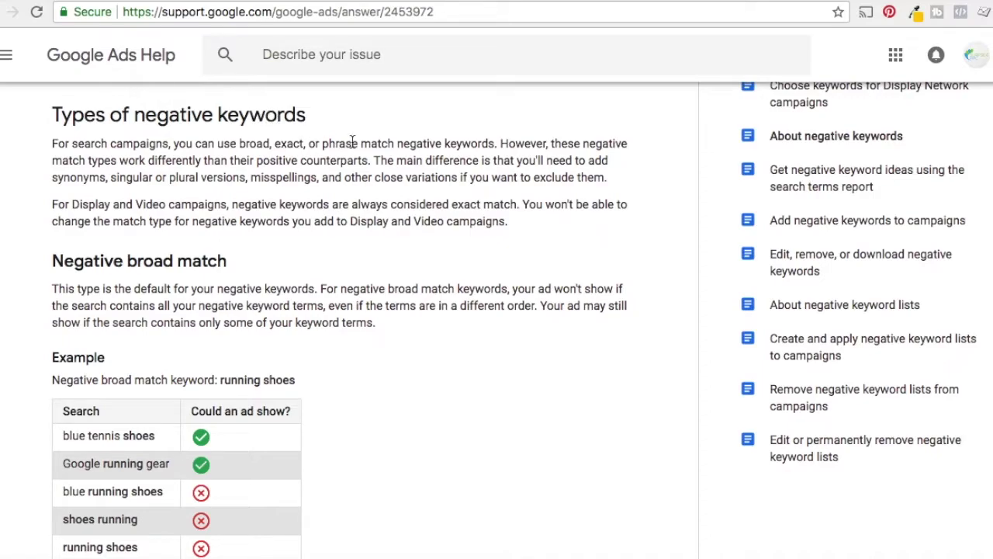
Read the negative broad match and negative phrase match sections, comparing the "shoes running" row with the "running shoes" keyword
scroll(392, 285, down, 2)
scroll(535, 310, down, 1)
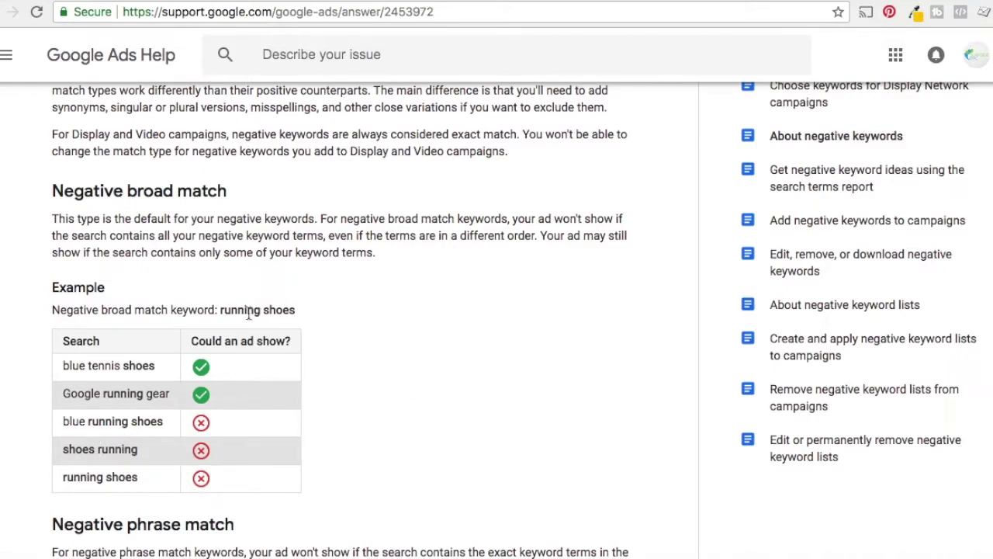
drag(220, 309, 296, 310)
scroll(394, 362, down, 4)
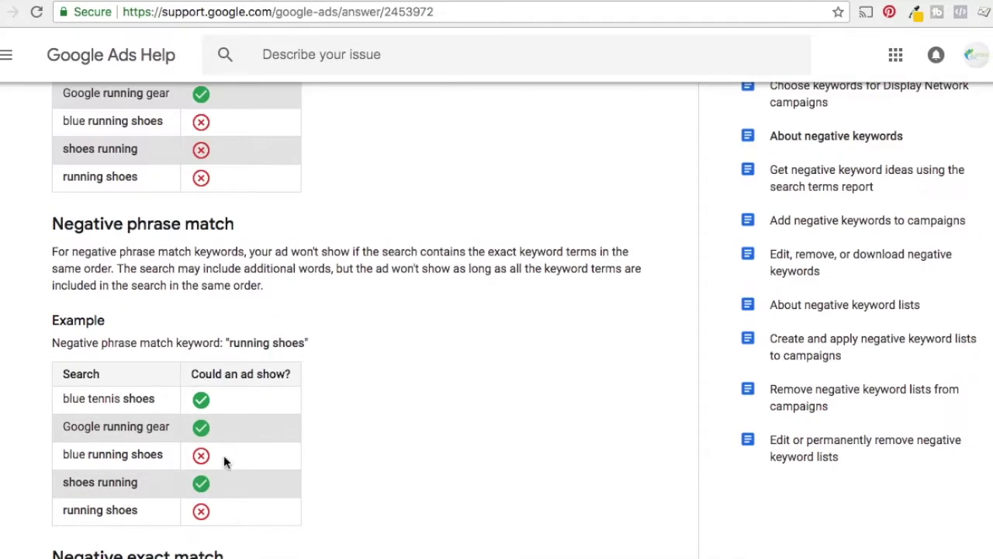
scroll(466, 419, down, 1)
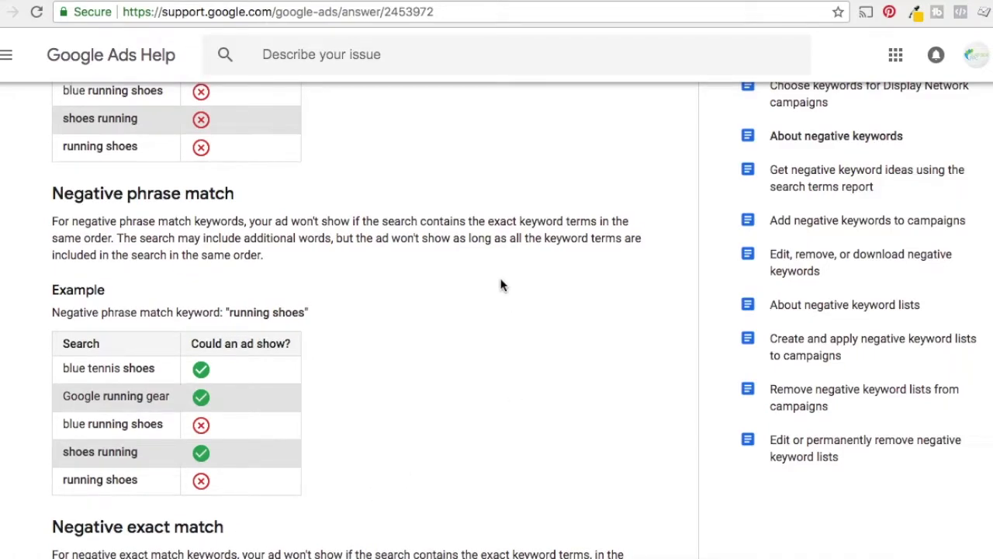
scroll(499, 286, up, 3)
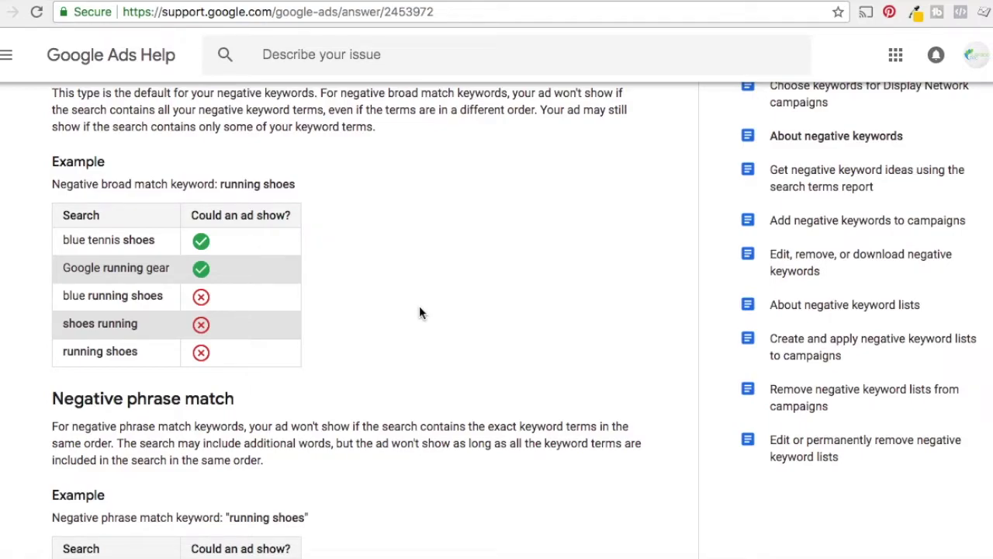
scroll(426, 261, down, 3)
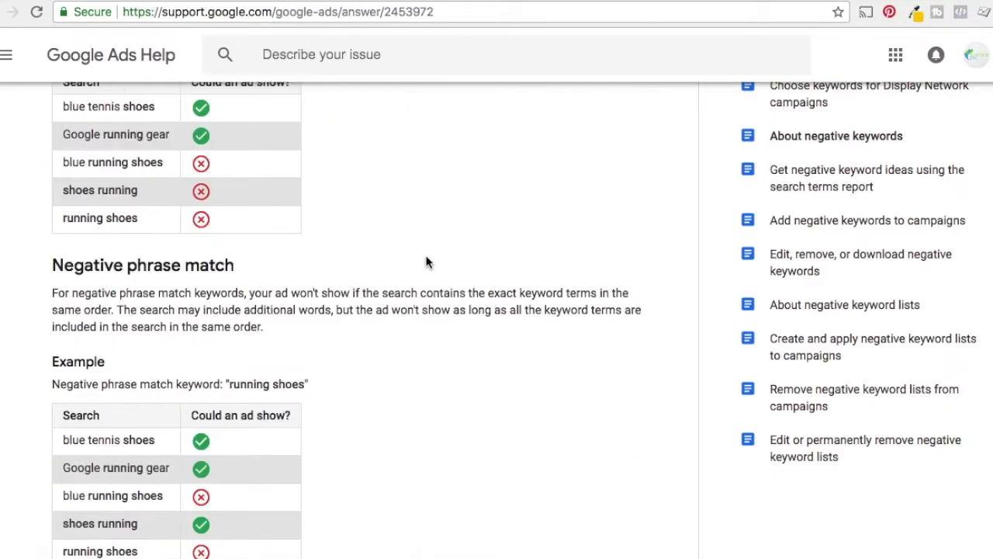
scroll(318, 308, down, 3)
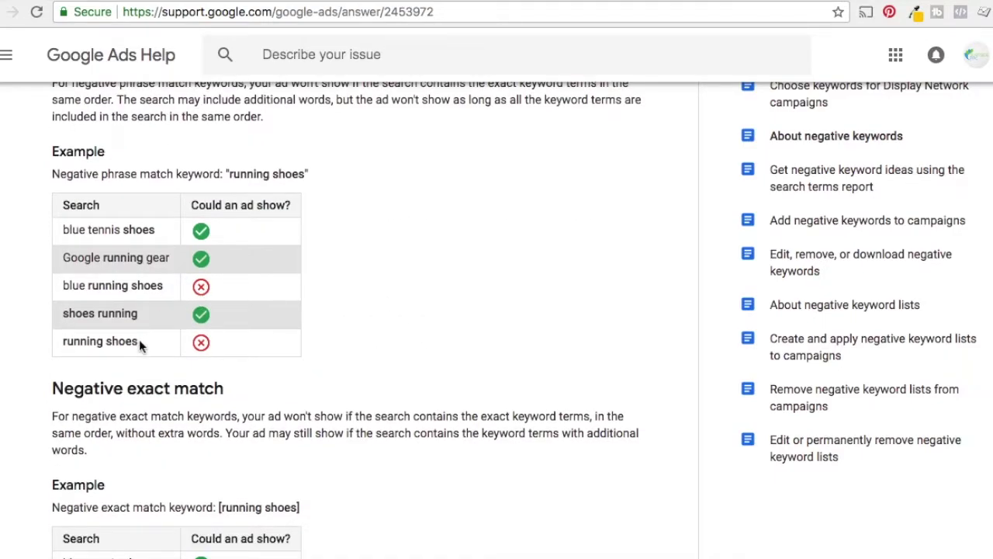
drag(67, 314, 138, 314)
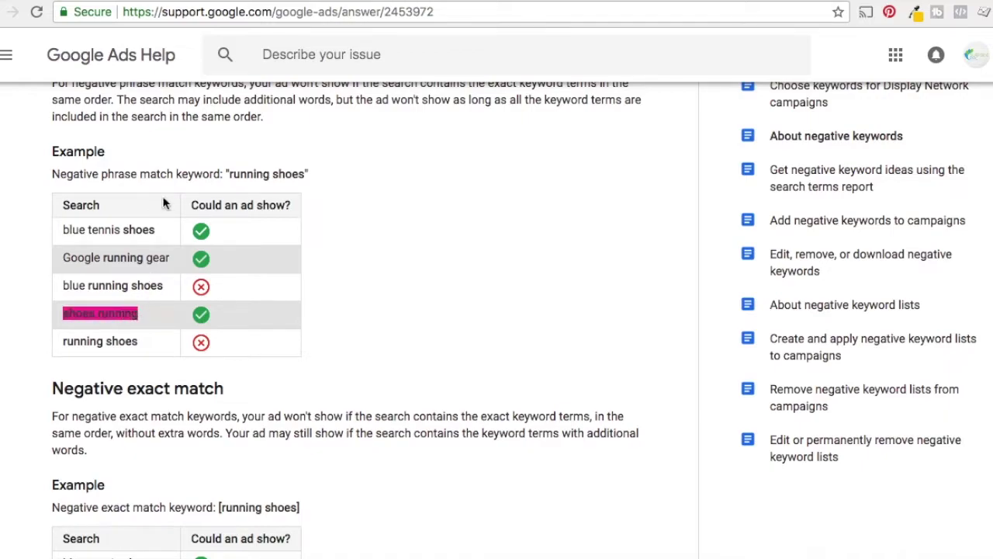
click(231, 172)
drag(230, 172, 287, 174)
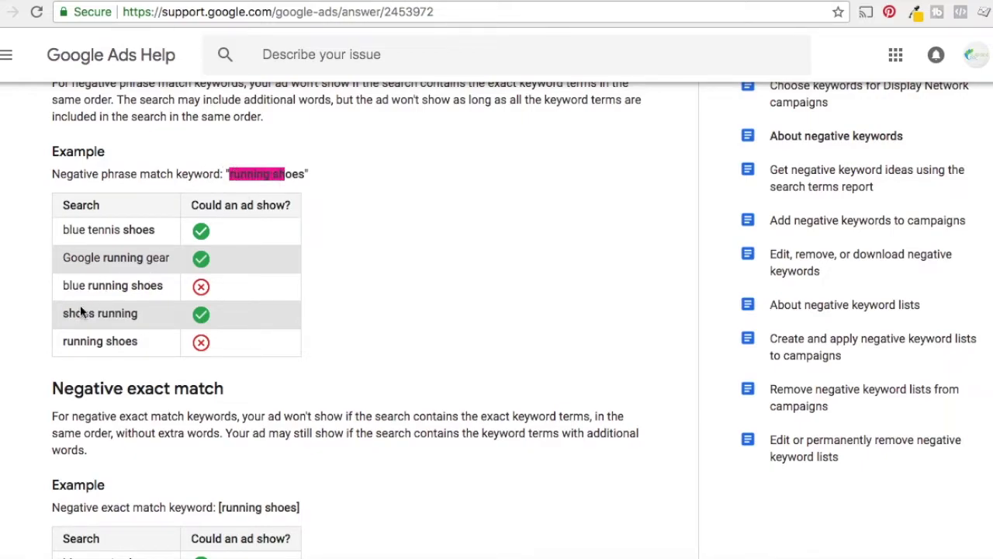
drag(63, 313, 138, 314)
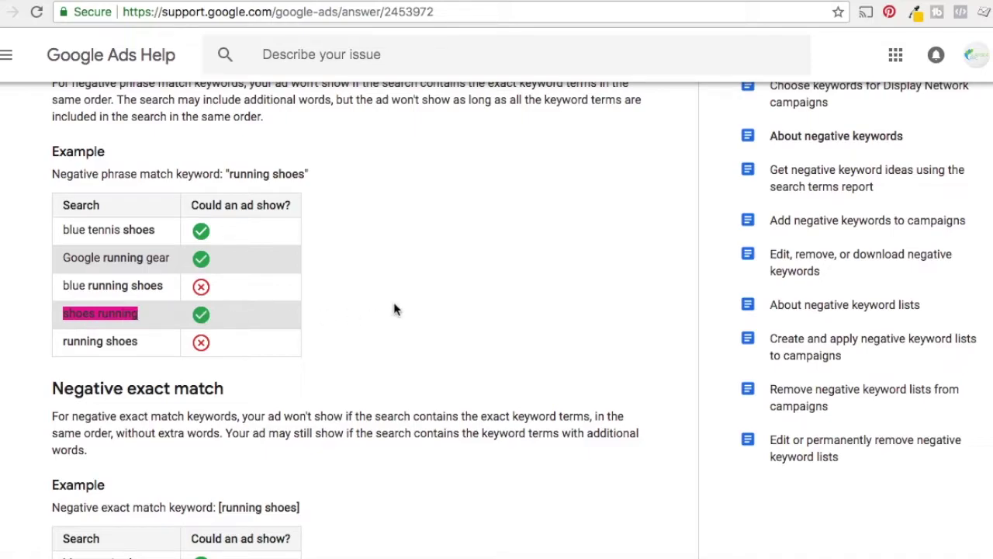
Read the negative exact match section and compare its example table with the phrase and broad match tables
scroll(394, 310, down, 3)
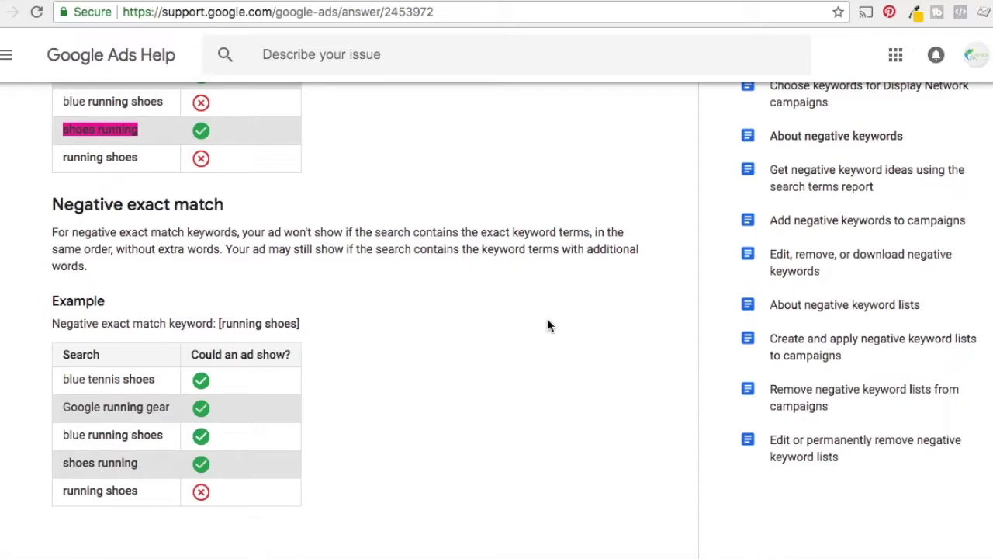
scroll(486, 295, up, 5)
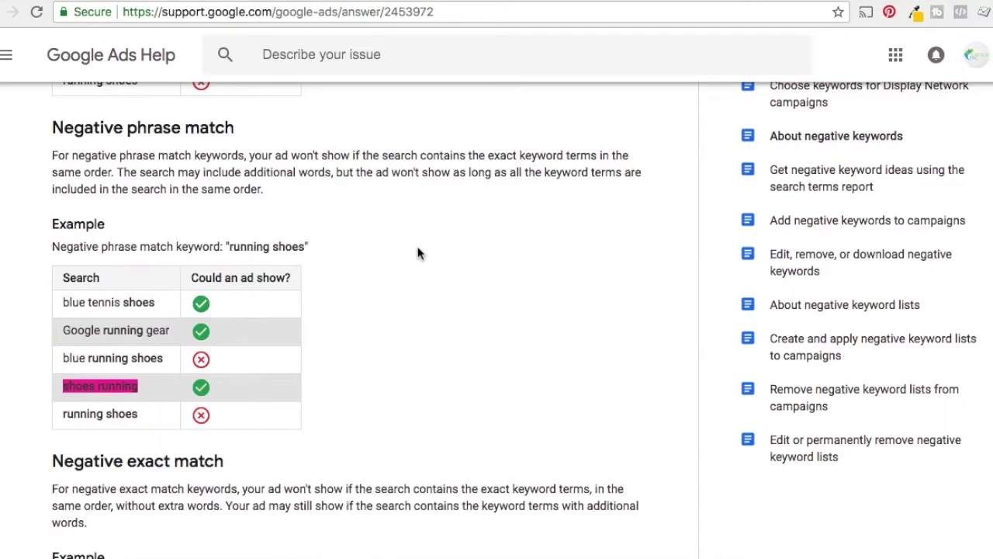
scroll(384, 282, up, 2)
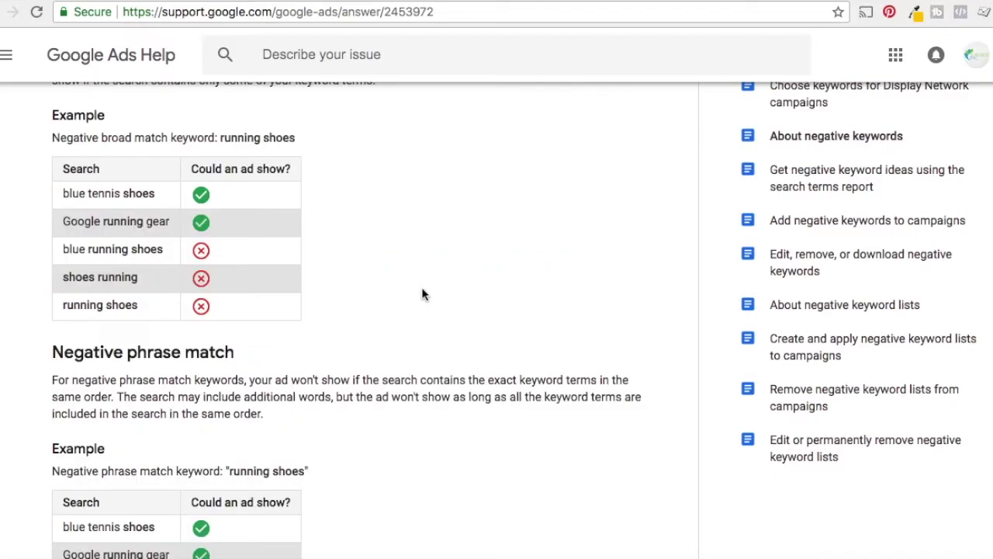
scroll(438, 264, down, 1)
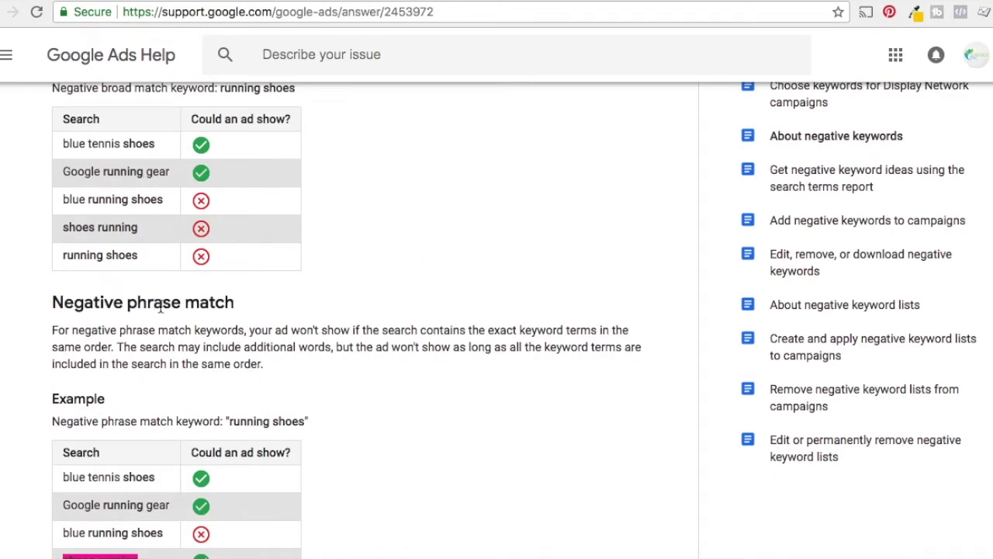
scroll(401, 314, down, 3)
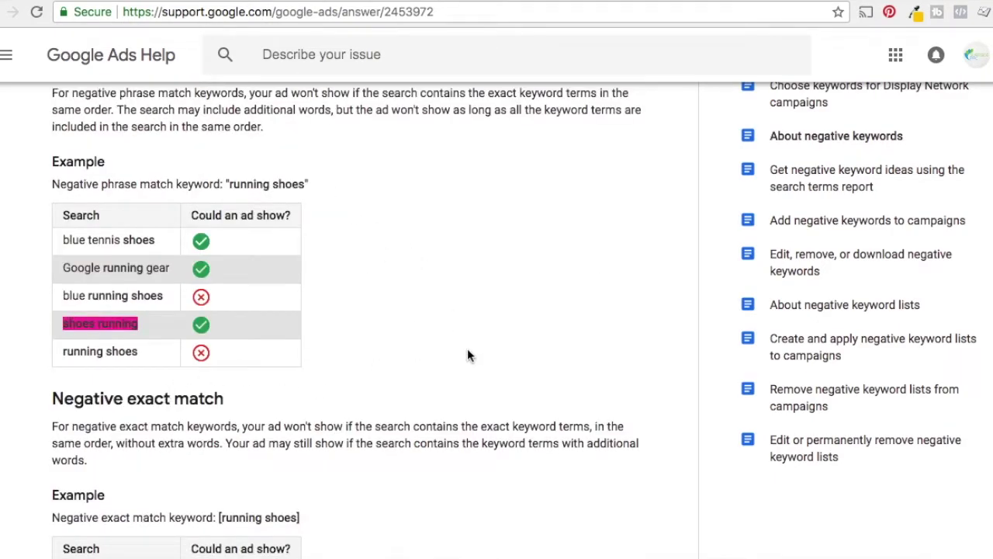
scroll(473, 326, up, 2)
scroll(492, 303, up, 4)
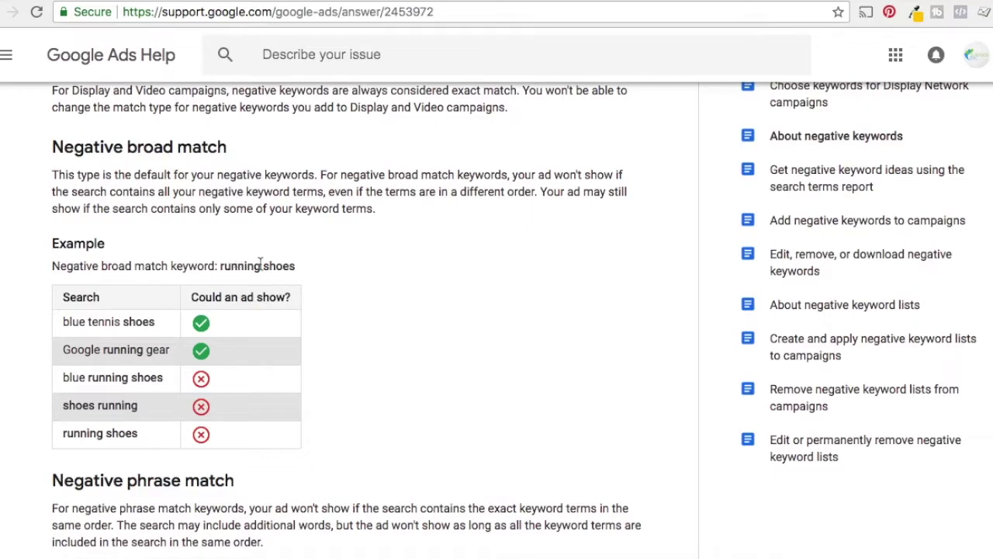
drag(307, 272, 219, 267)
click(534, 264)
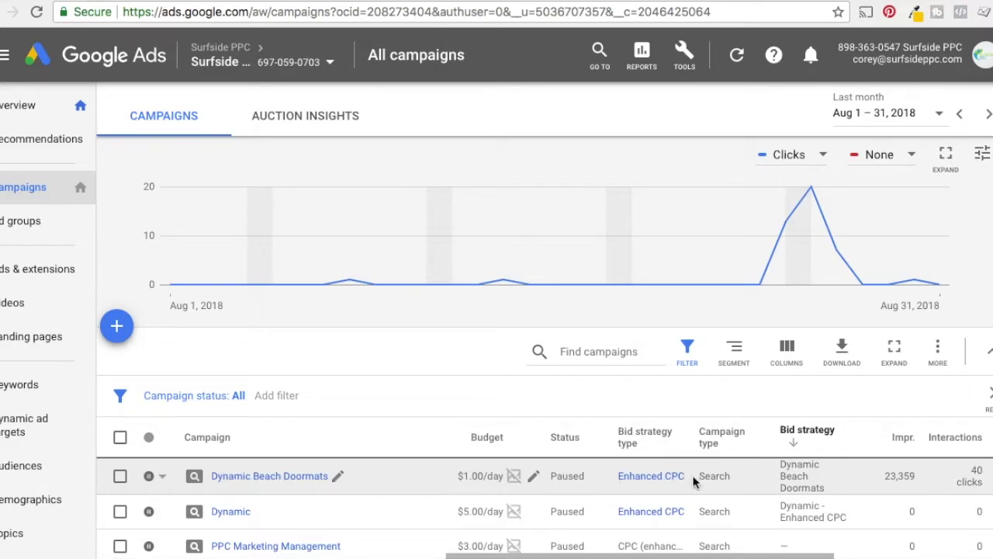
Open the Dynamic Beach Doormats campaign, and review its products' page at beachfrontdecor.com/outdoor-beach-doormats in the other browser tab
click(259, 478)
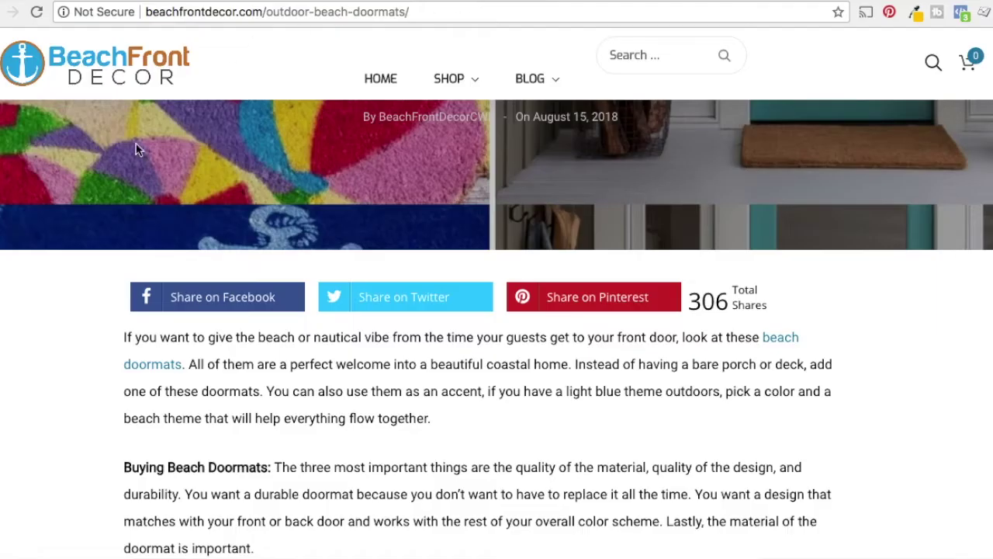
scroll(263, 163, up, 5)
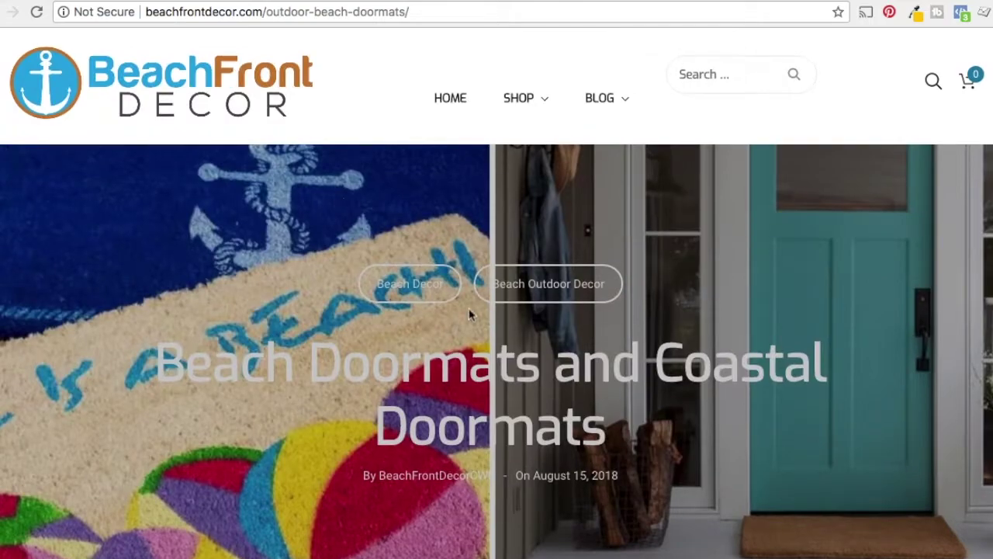
scroll(605, 376, down, 10)
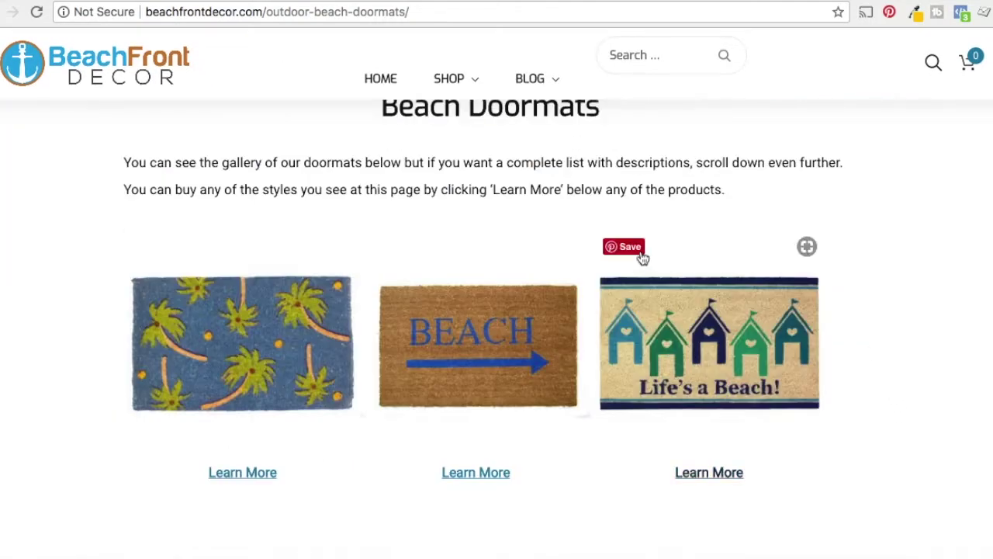
scroll(869, 322, down, 4)
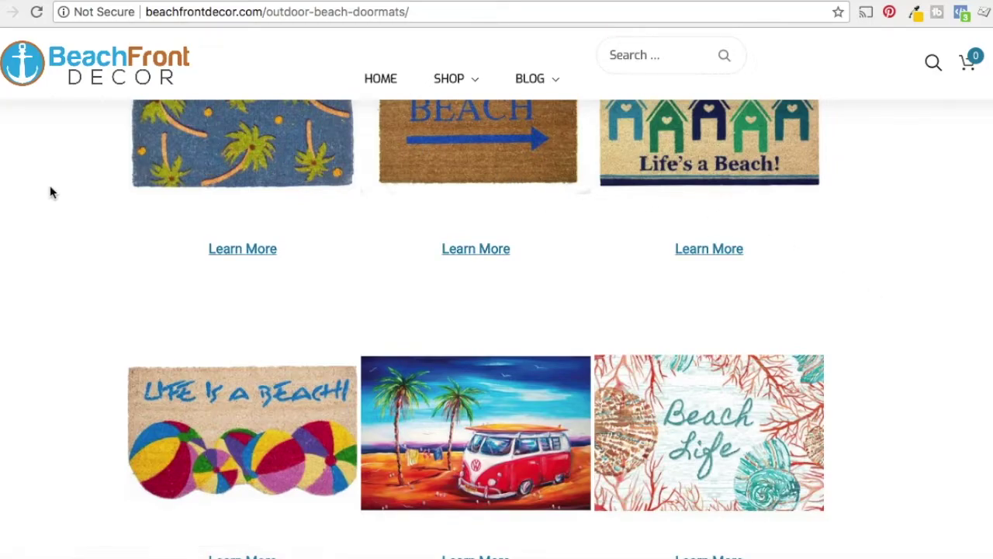
scroll(82, 209, up, 5)
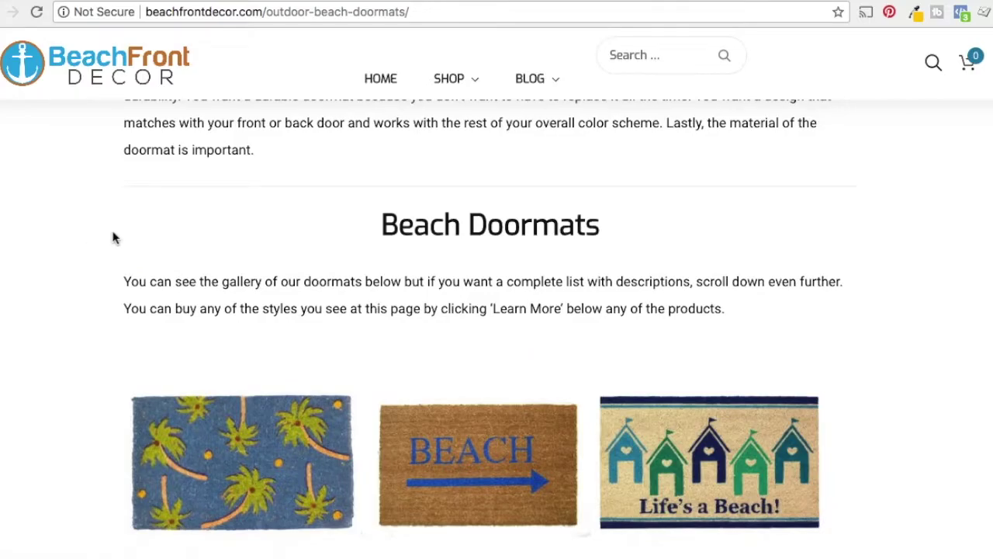
scroll(113, 235, up, 4)
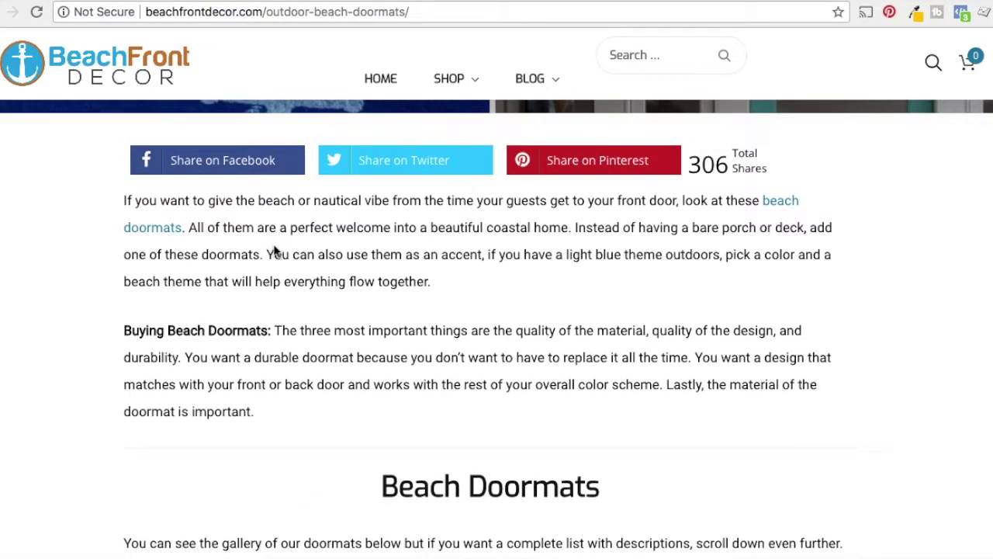
Return to the Dynamic Beach Doormats campaign in Google Ads and open its keyword search terms report
click(361, 2)
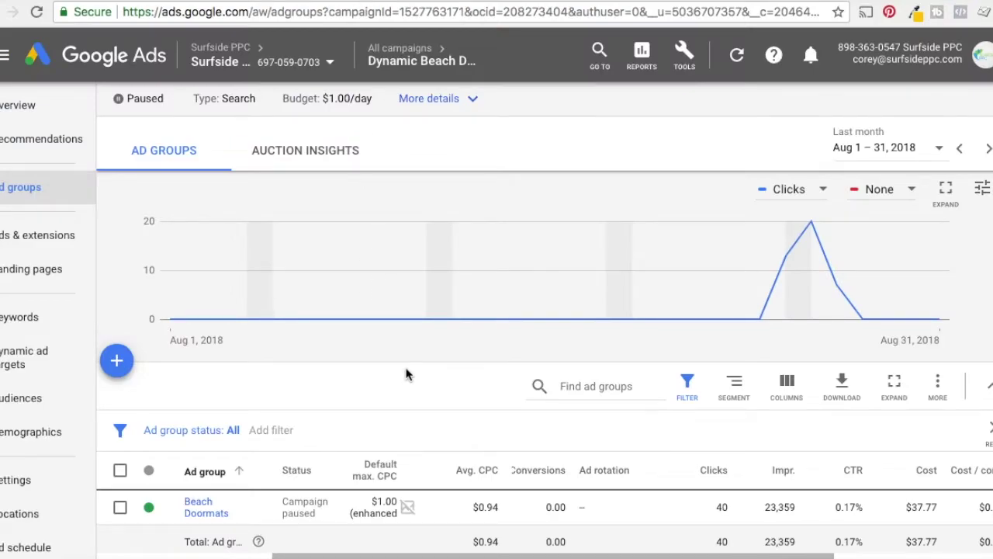
scroll(407, 374, down, 1)
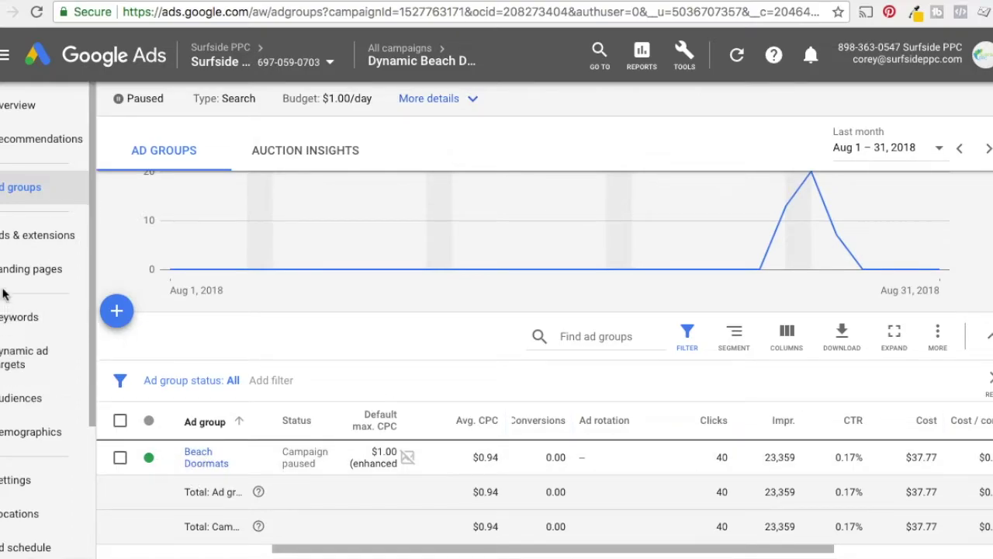
click(28, 320)
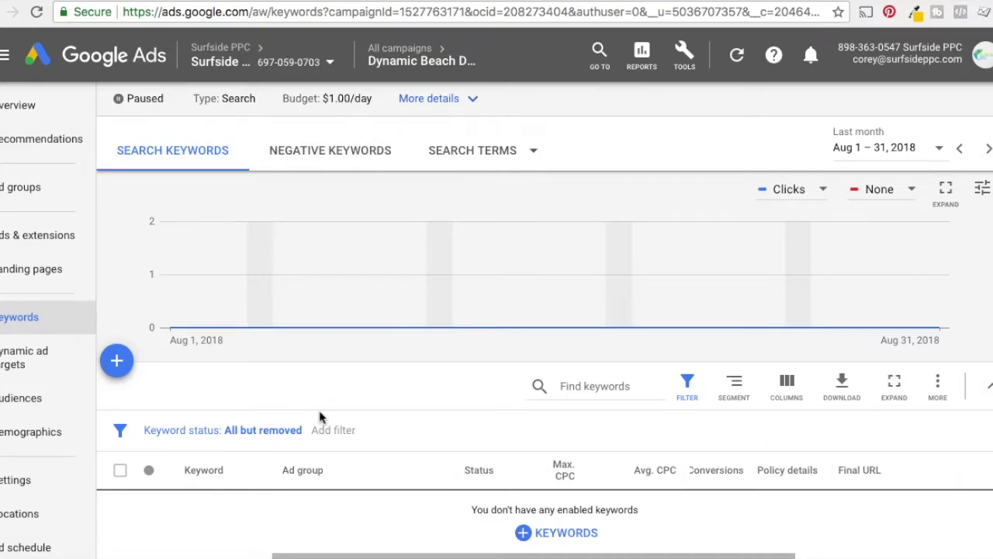
click(464, 155)
click(467, 159)
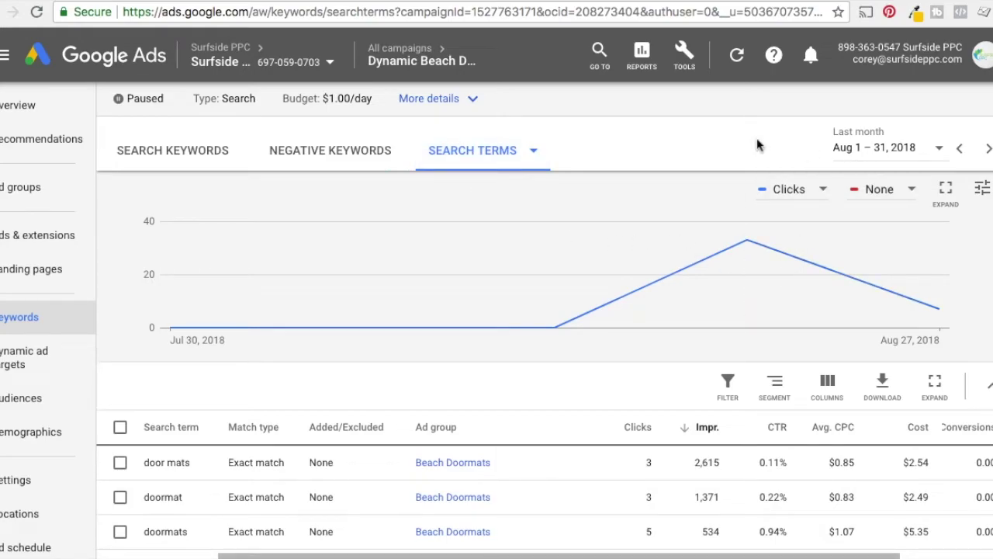
Select the search terms door mats, doormat, doormats, outdoor door mat, welcome mats and door mats outdoor
scroll(742, 206, down, 3)
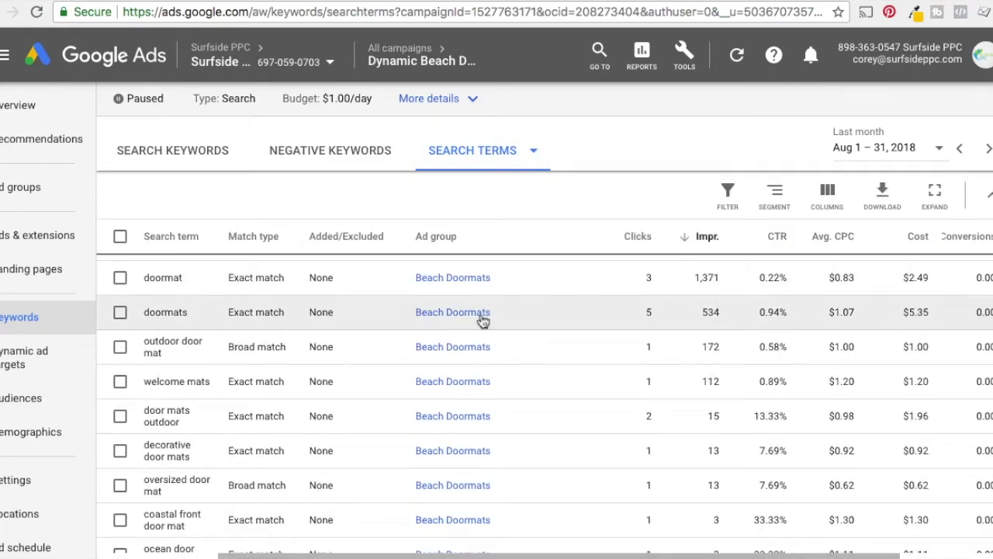
scroll(711, 284, up, 1)
scroll(711, 284, up, 1)
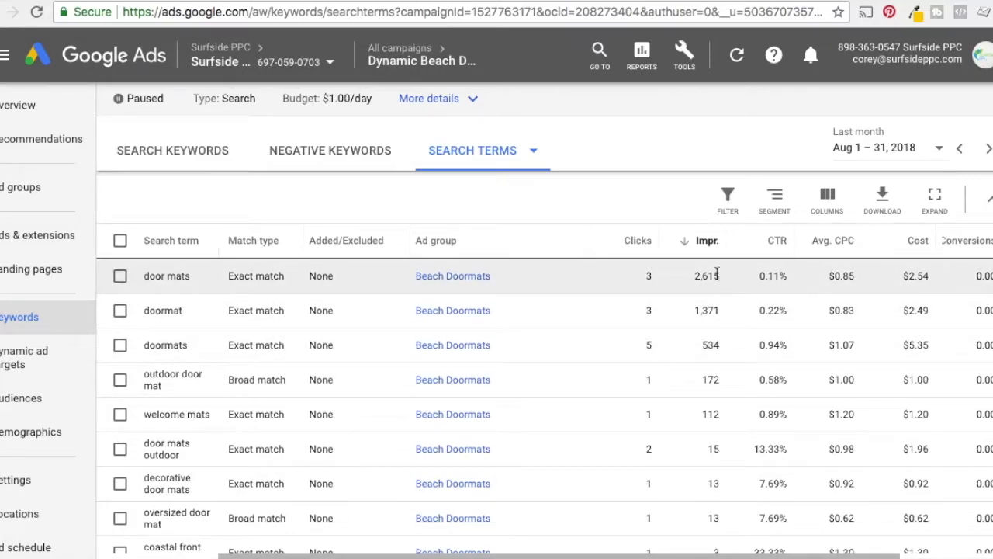
scroll(714, 280, up, 2)
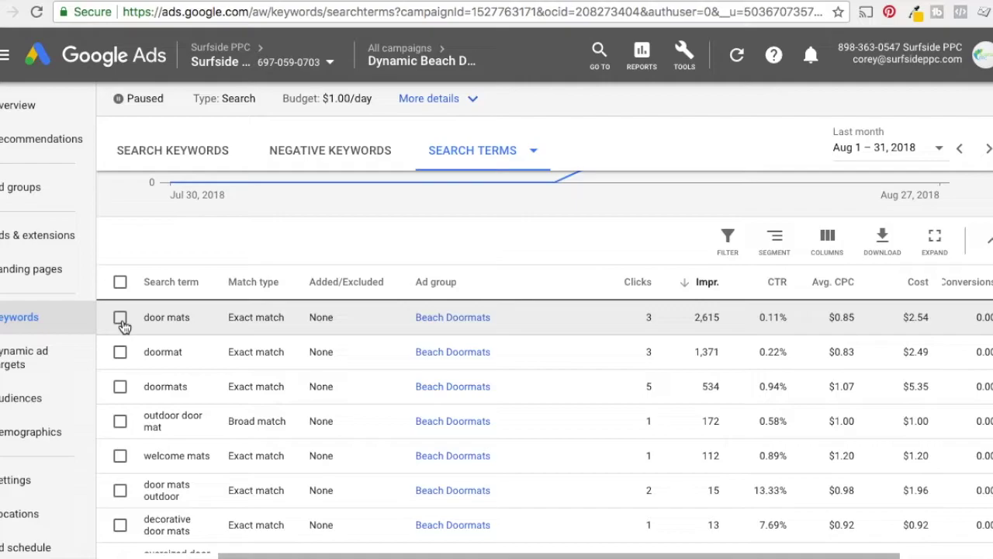
click(122, 323)
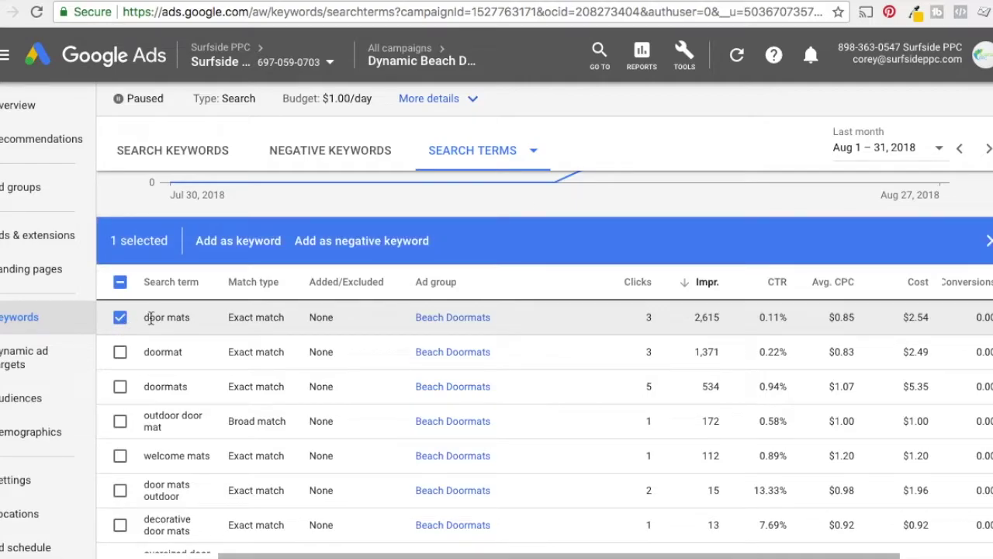
click(119, 353)
click(121, 388)
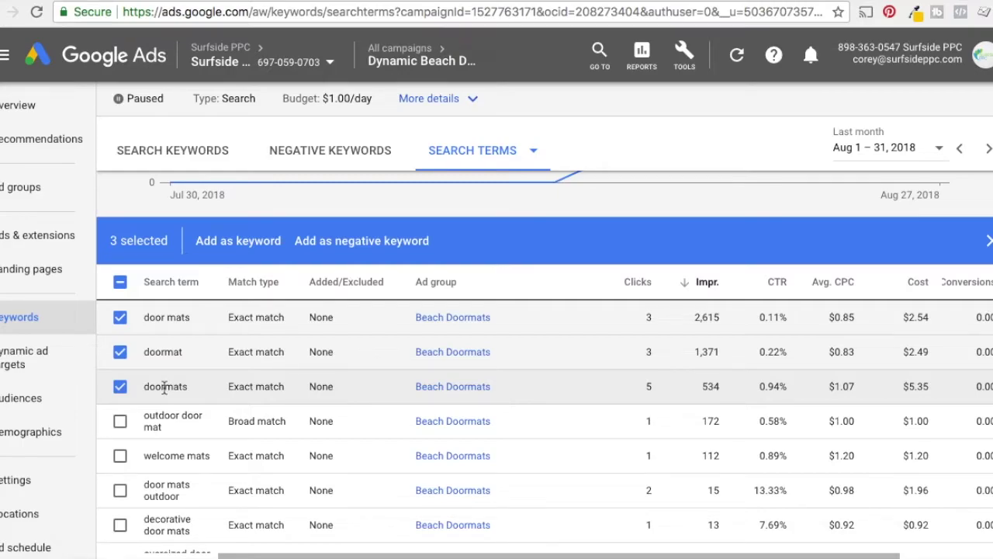
click(120, 420)
scroll(121, 427, down, 1)
click(121, 427)
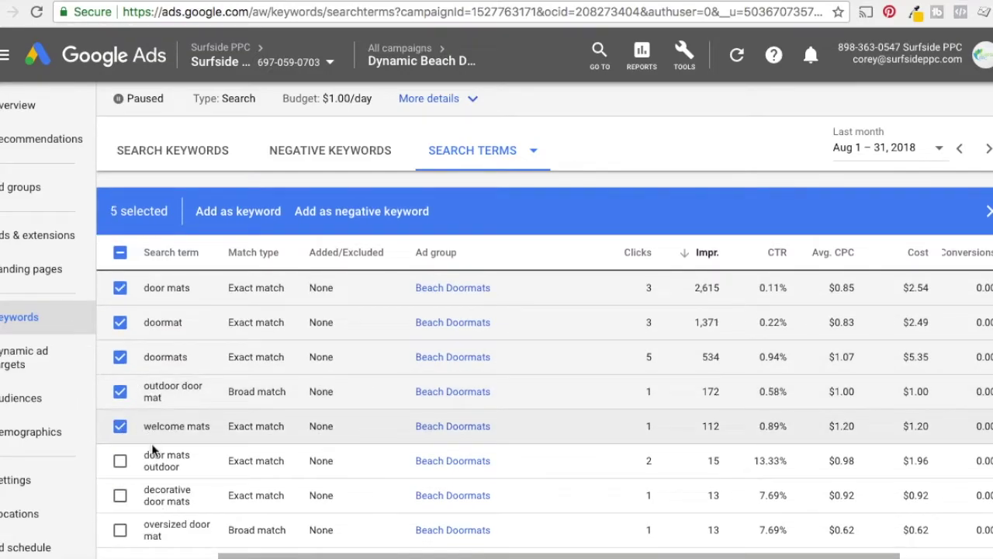
click(120, 461)
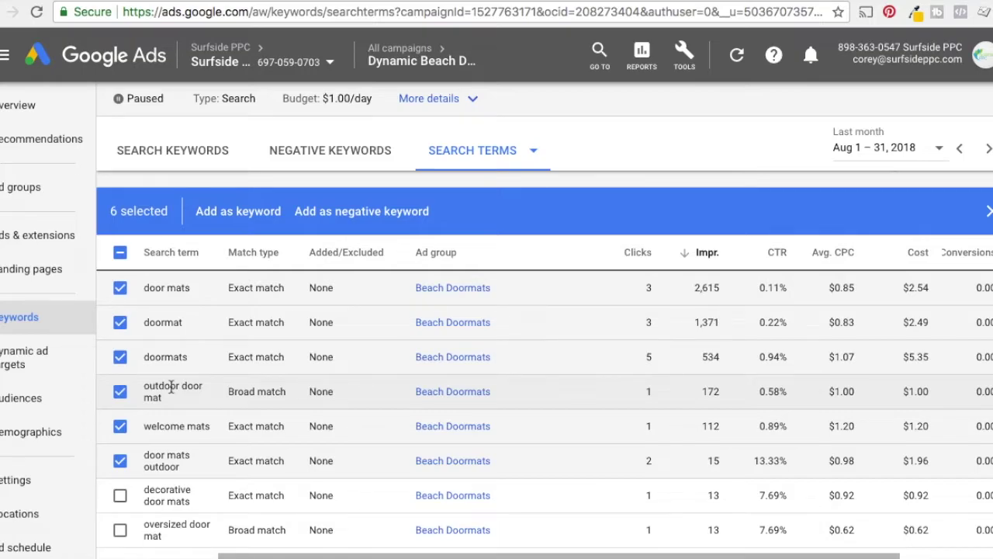
Add the search terms decorative door mats and oversized door mat to the selection
drag(144, 357, 190, 362)
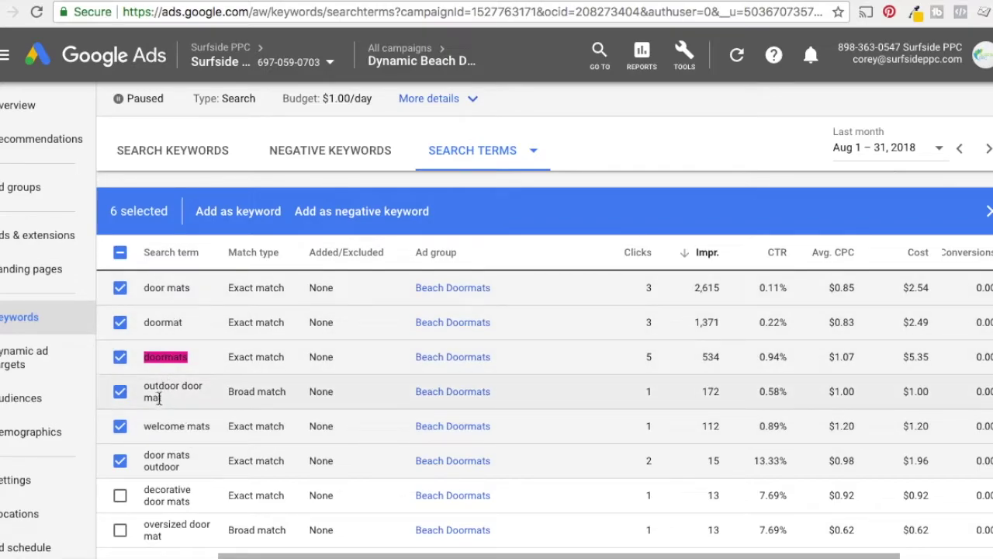
scroll(167, 423, down, 1)
click(120, 408)
click(120, 443)
scroll(162, 441, down, 1)
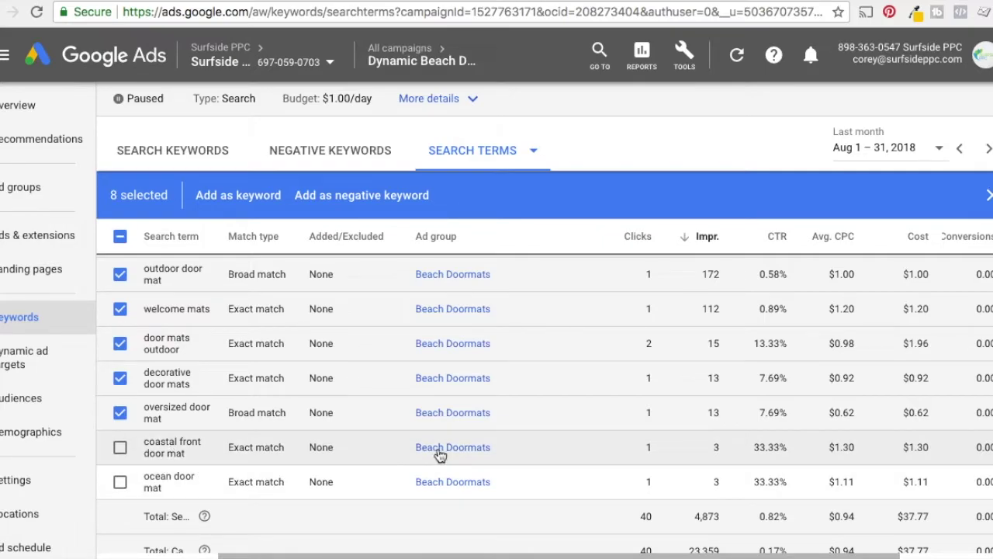
Start adding the eight selected search terms as negative keywords, and set Campaign as the level they apply to
scroll(437, 450, down, 1)
scroll(794, 526, down, 2)
scroll(493, 386, up, 5)
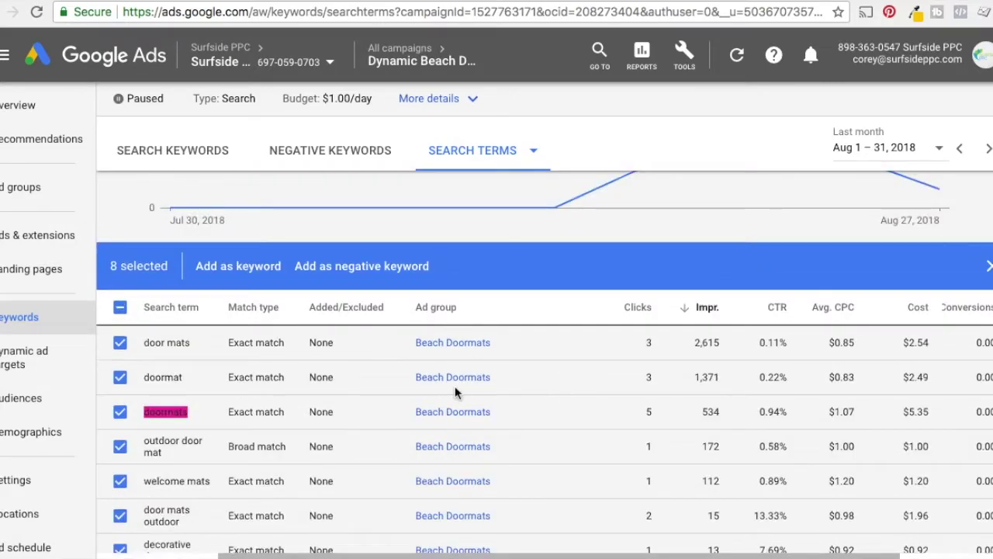
click(303, 266)
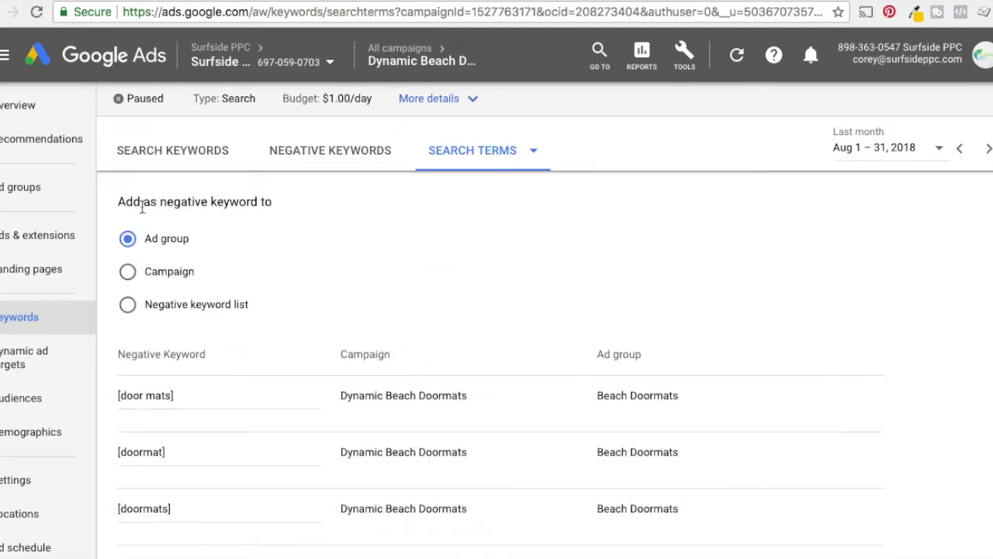
drag(119, 201, 276, 207)
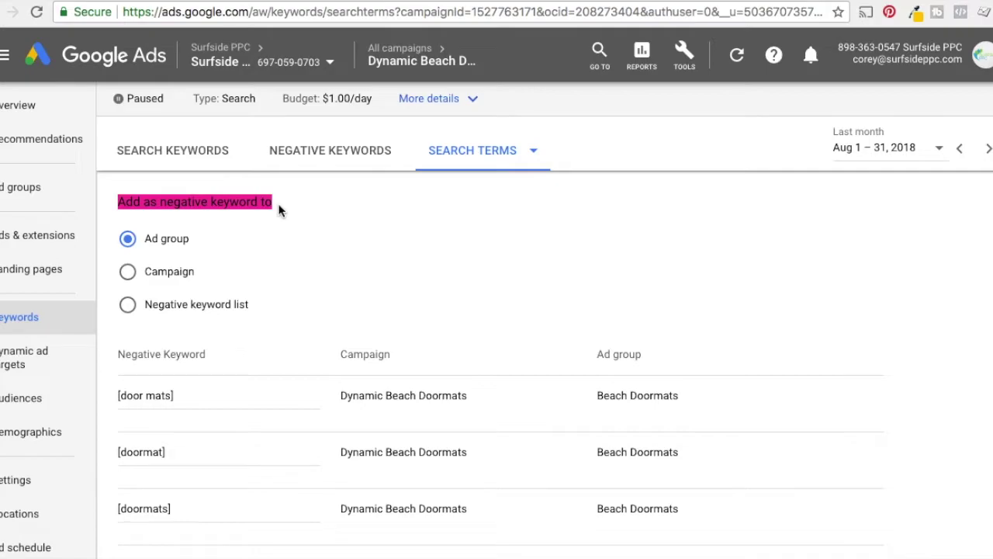
click(128, 317)
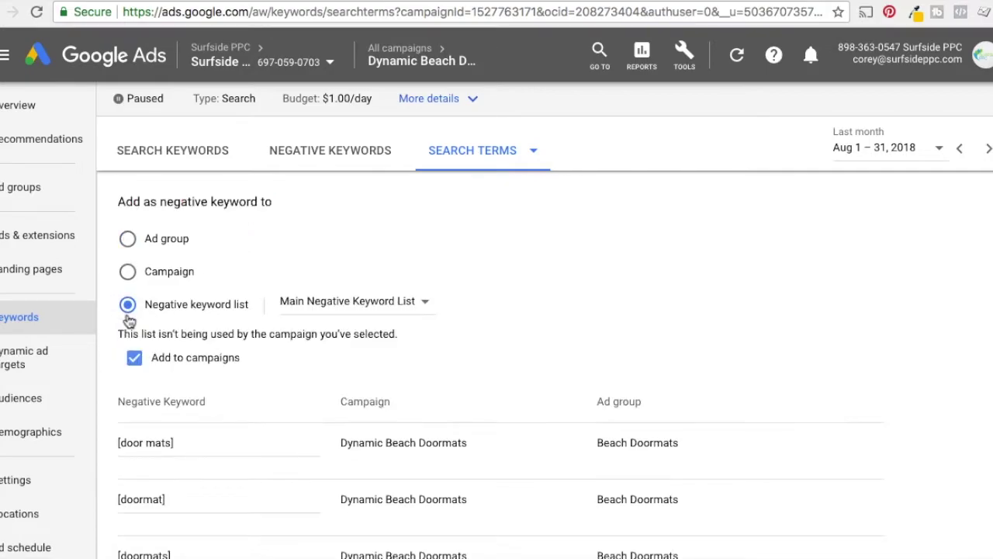
click(128, 271)
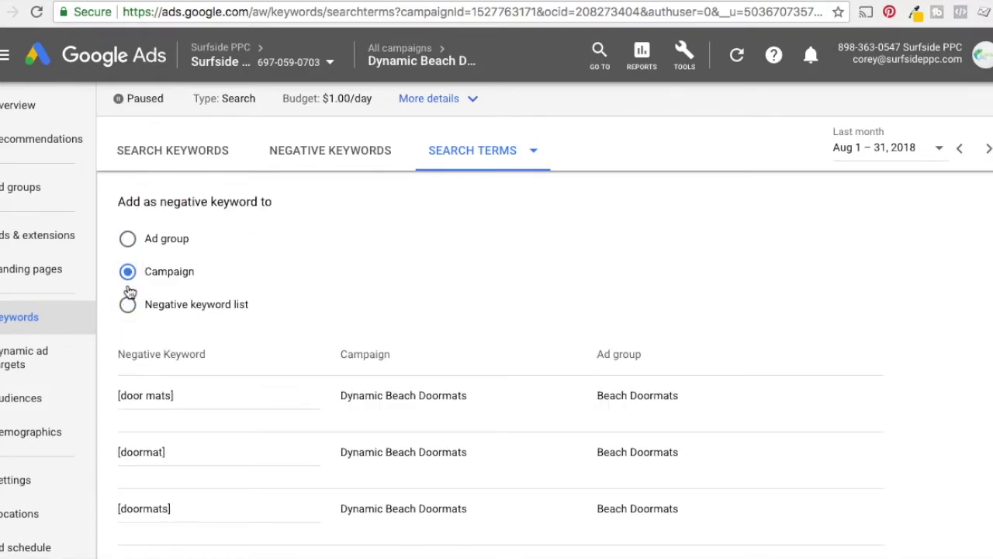
click(127, 309)
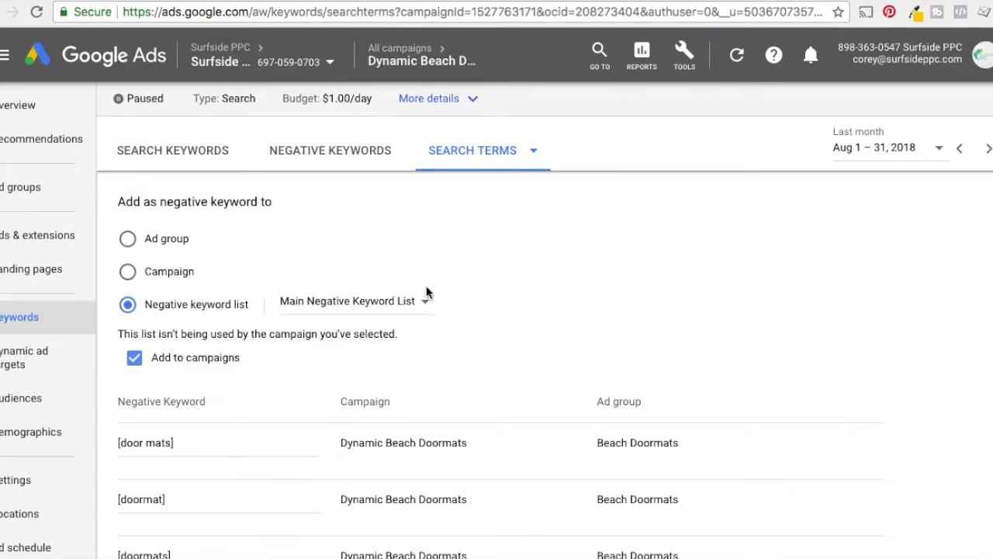
click(403, 301)
click(381, 324)
click(128, 271)
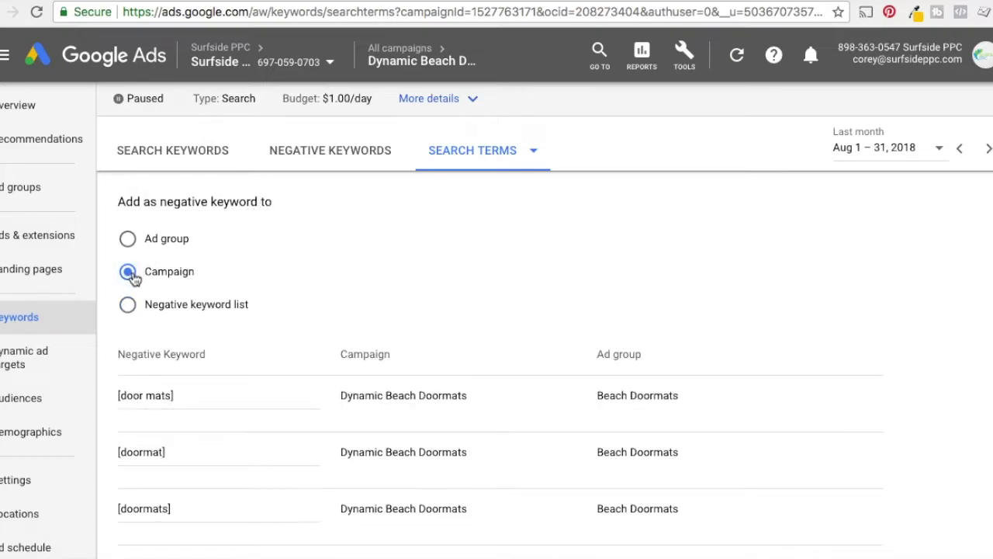
Try the door mats negative keyword as broad match and as quoted phrase match, and restore its exact-match brackets
scroll(562, 258, down, 1)
scroll(750, 248, down, 1)
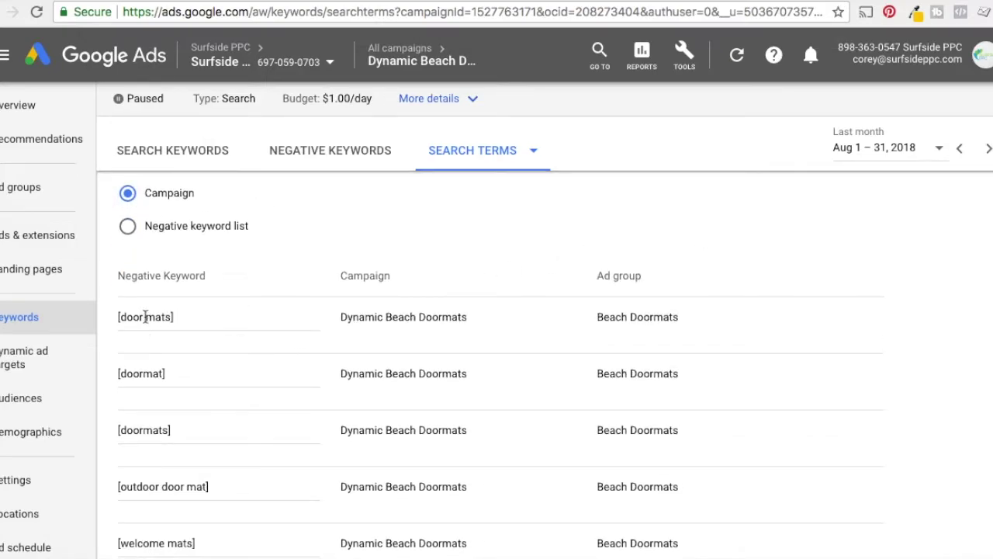
click(121, 316)
click(174, 316)
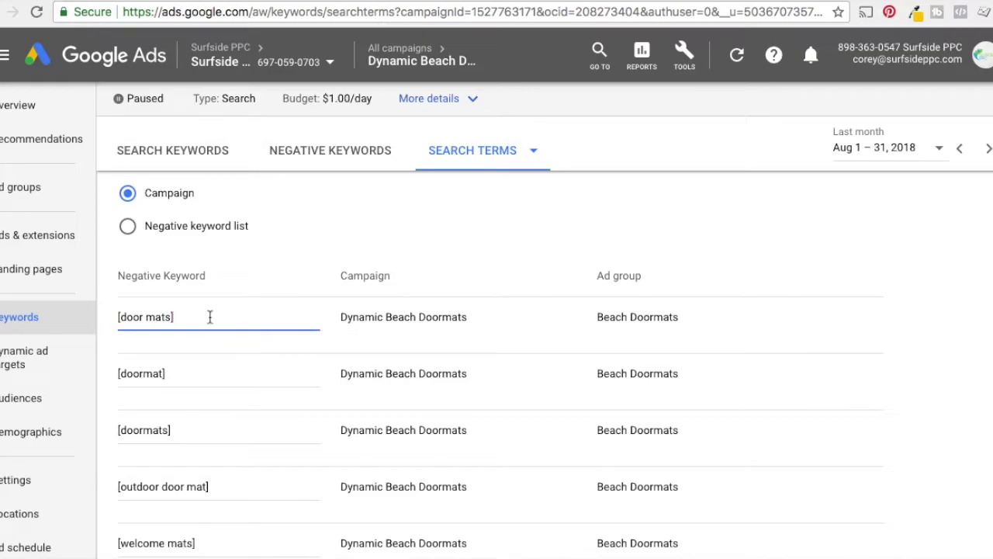
key(super+a)
text(door mats)
key(BackSpace)
key(BackSpace)
key(BackSpace)
key(BackSpace)
key(BackSpace)
key(BackSpace)
key(BackSpace)
key(BackSpace)
text("door mats)
drag(179, 316, 111, 321)
text([)
text(mats)
Review the remaining exact-match negative keywords down to oversized door mat, and save all of them to the campaign
scroll(825, 329, down, 3)
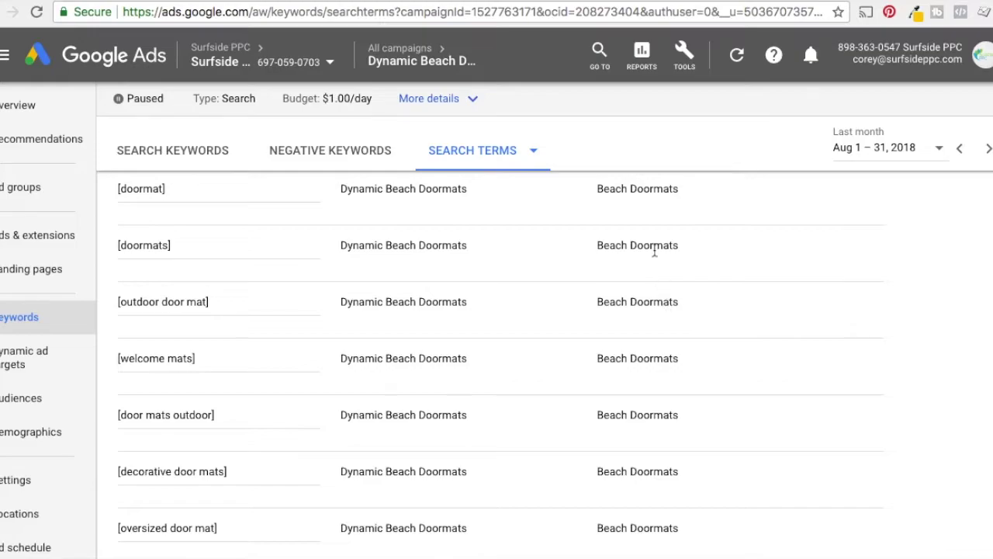
scroll(308, 257, up, 1)
scroll(391, 263, down, 5)
scroll(391, 263, down, 1)
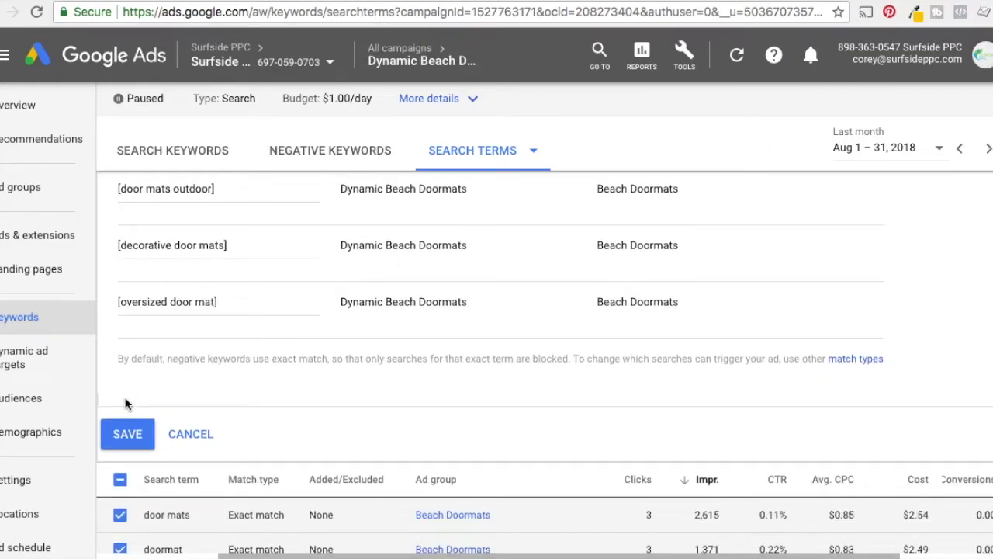
click(127, 433)
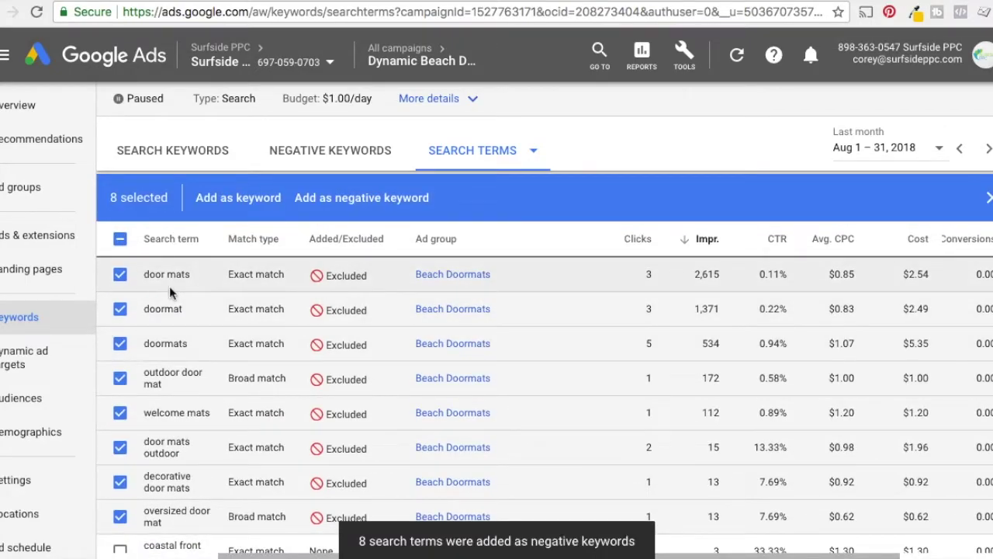
Clear the current selection, and select the search terms buy doormat, doormats com and door mays
scroll(273, 280, down, 1)
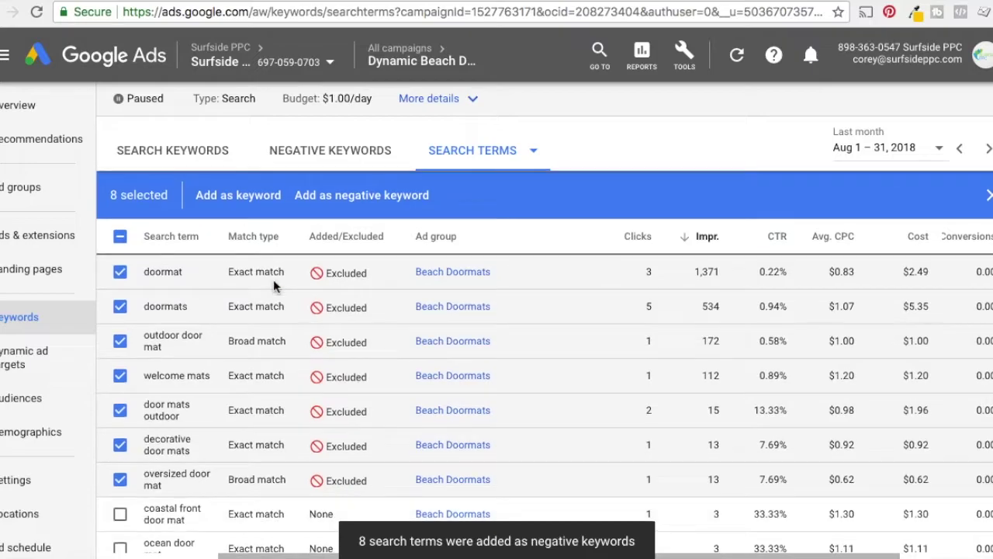
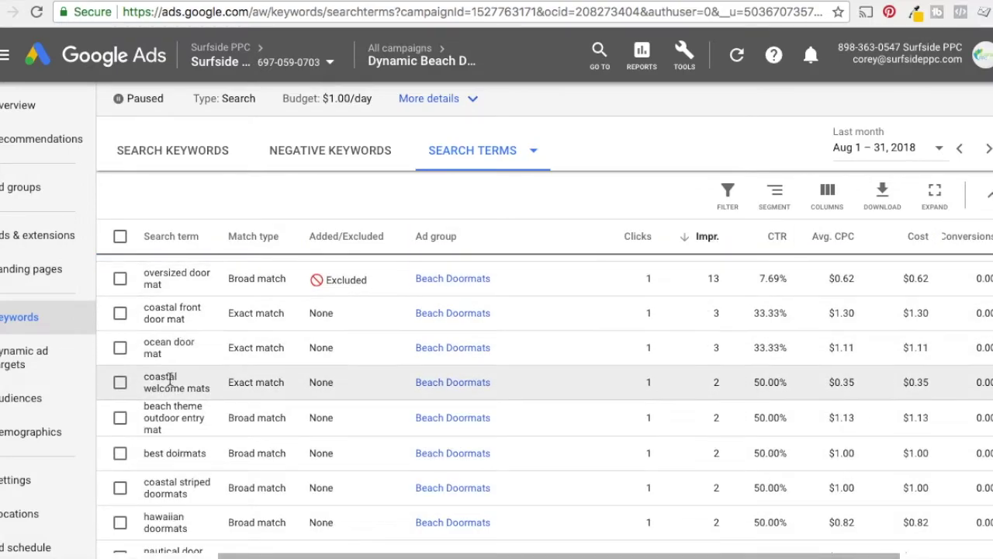
scroll(253, 415, down, 5)
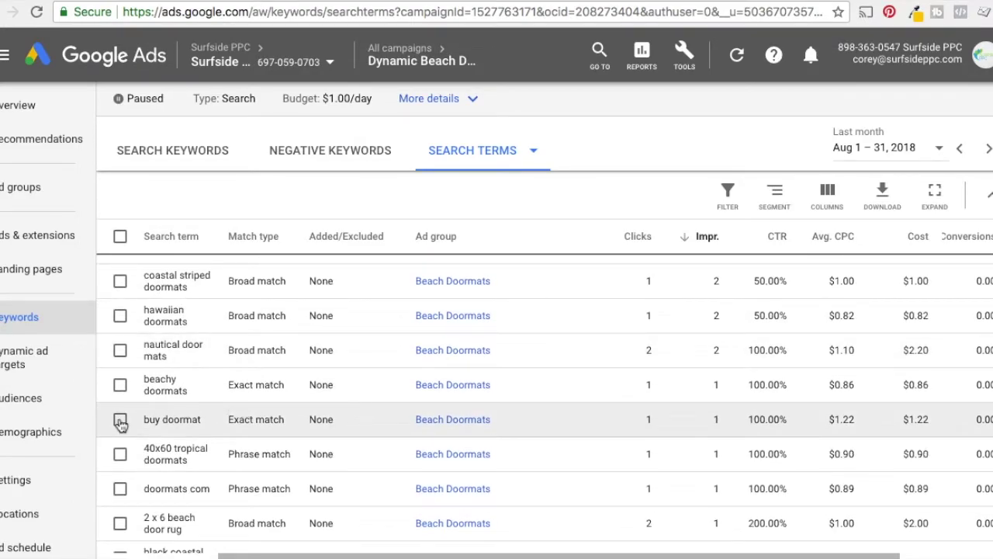
click(120, 420)
scroll(122, 404, down, 3)
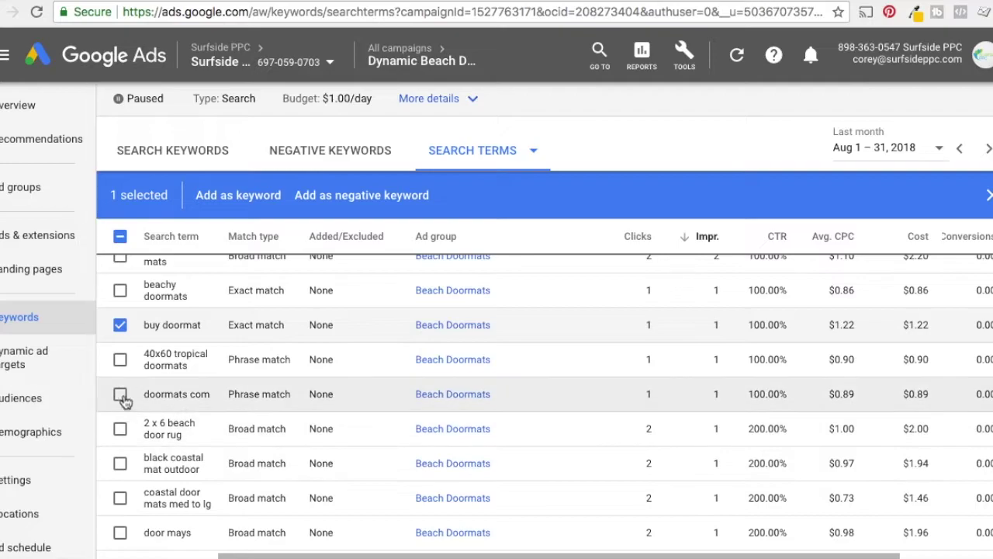
scroll(119, 401, down, 1)
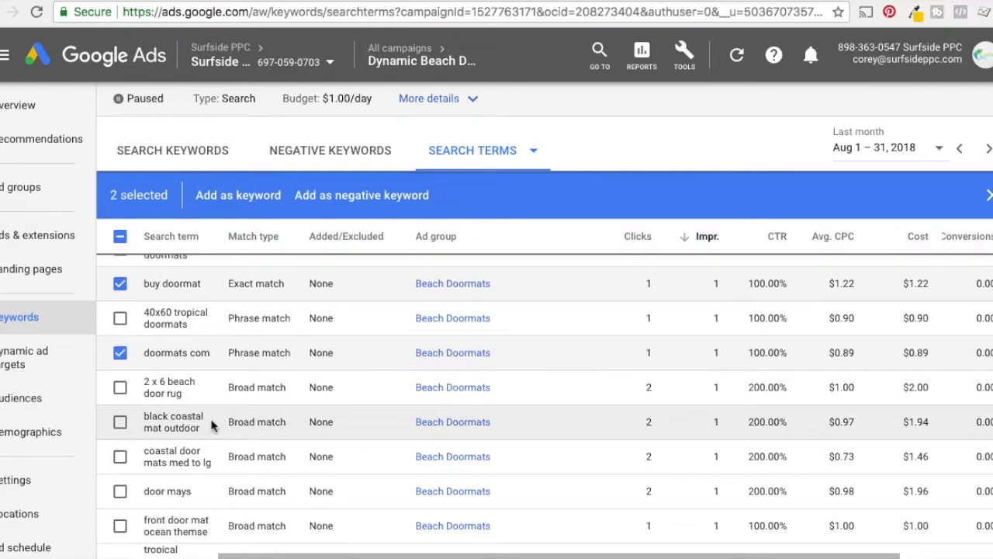
scroll(248, 454, down, 1)
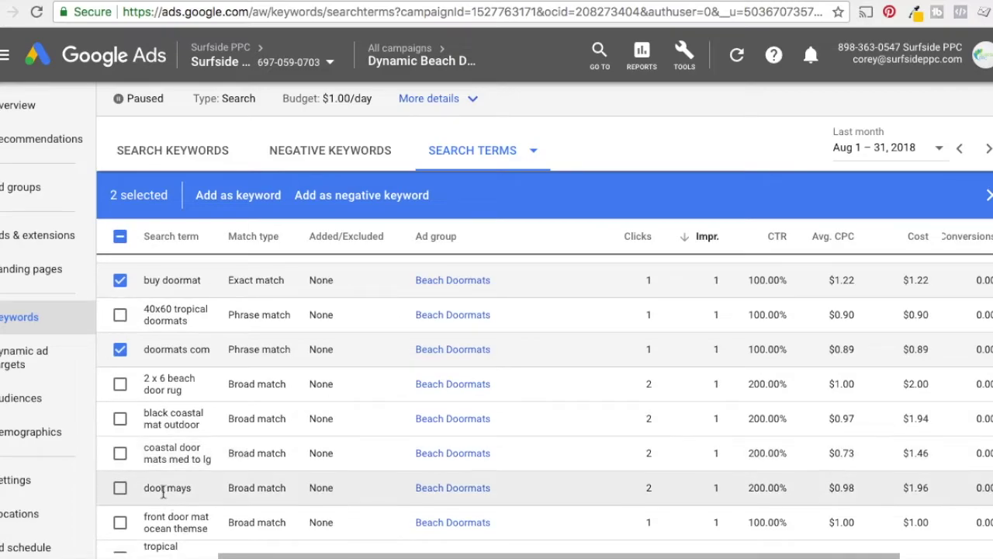
click(122, 489)
scroll(216, 452, down, 5)
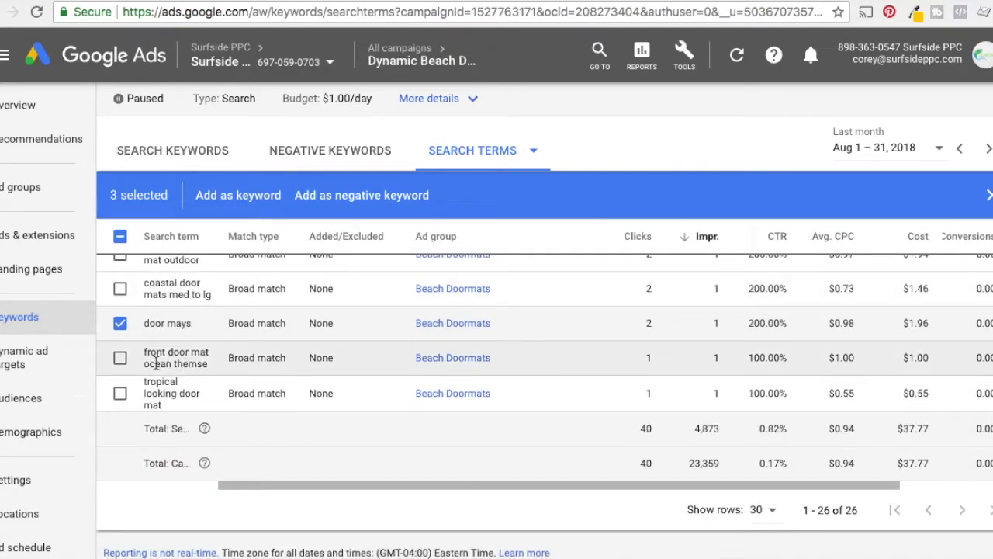
Save the three selected search terms as exact-match negative keywords at Campaign level, and clear the selection
scroll(250, 380, up, 6)
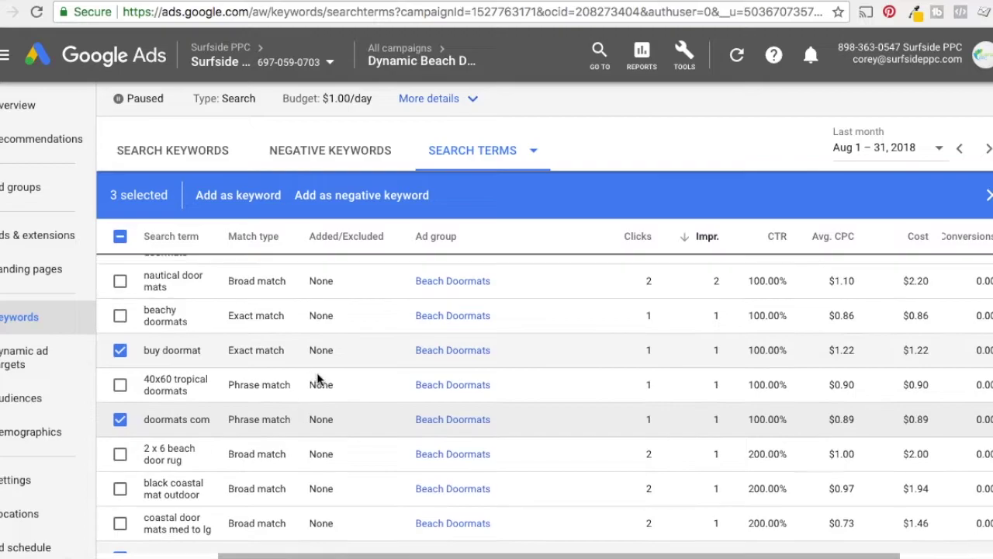
scroll(303, 365, up, 5)
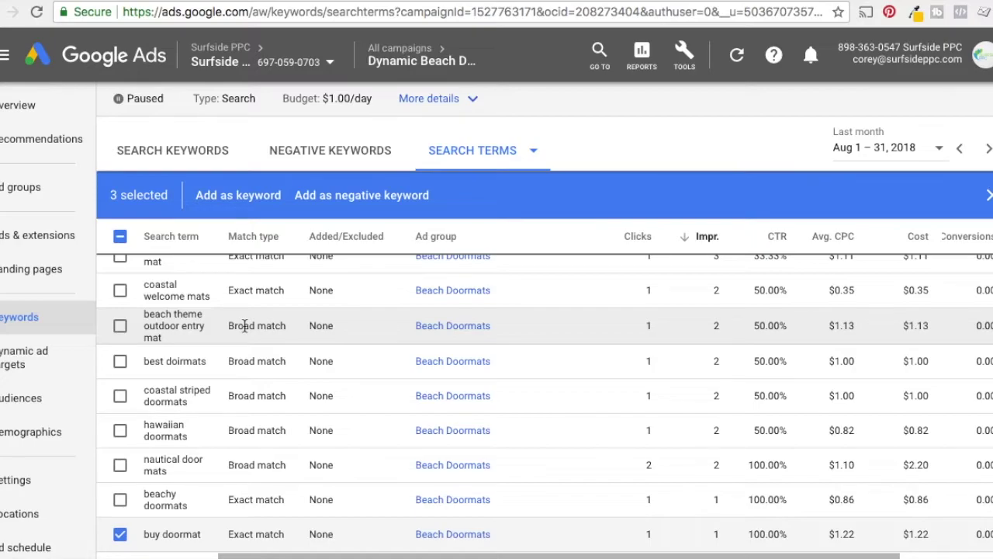
scroll(305, 324, up, 2)
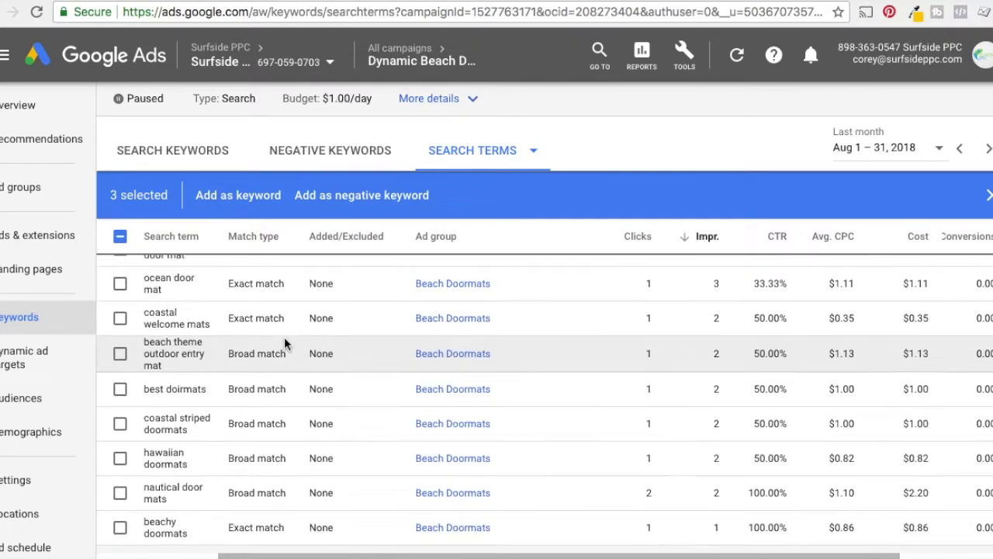
scroll(264, 345, up, 1)
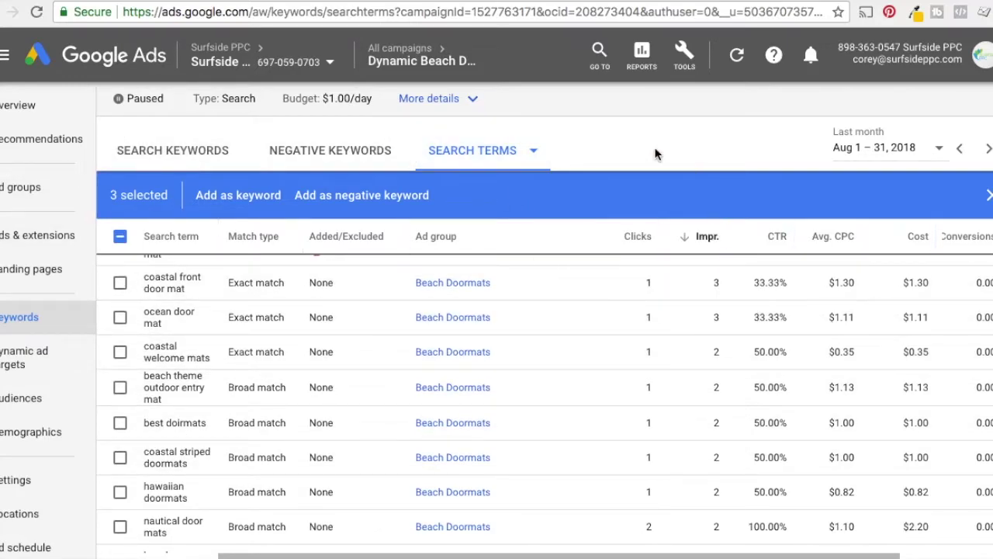
click(395, 195)
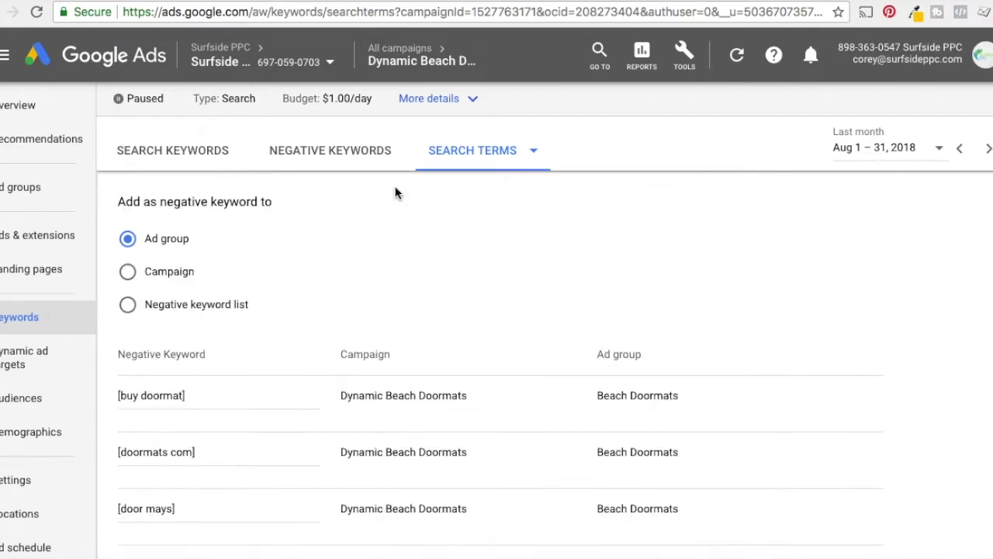
click(127, 271)
scroll(421, 281, down, 2)
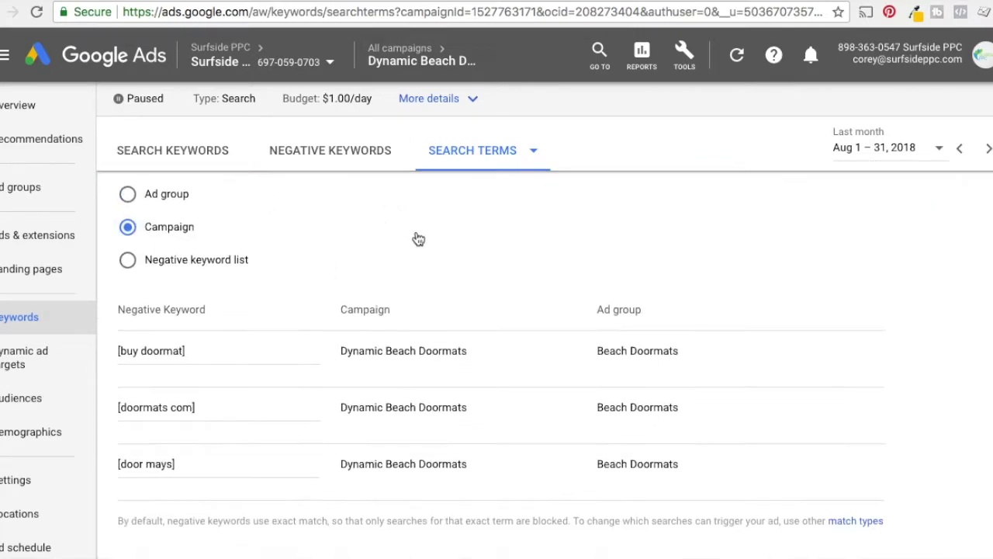
scroll(189, 450, down, 1)
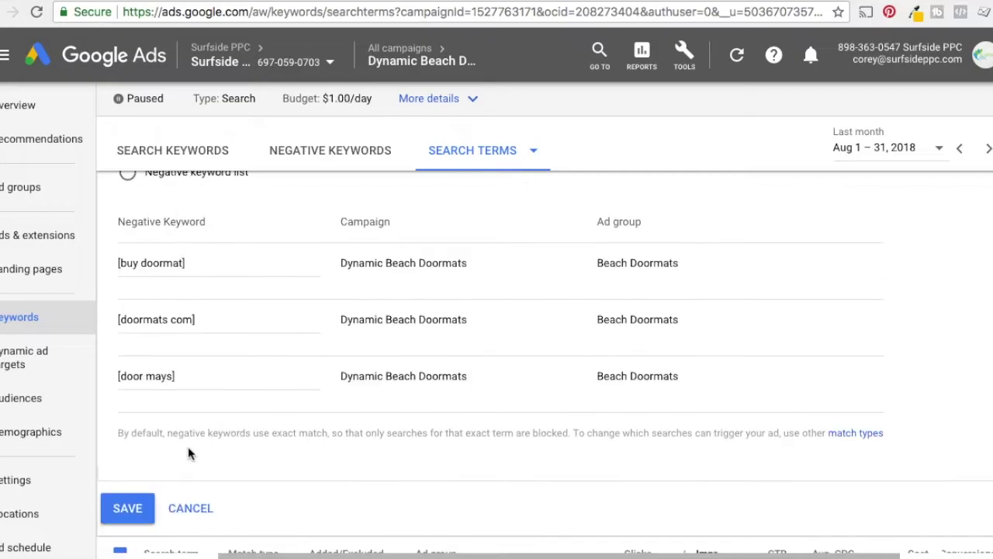
click(133, 507)
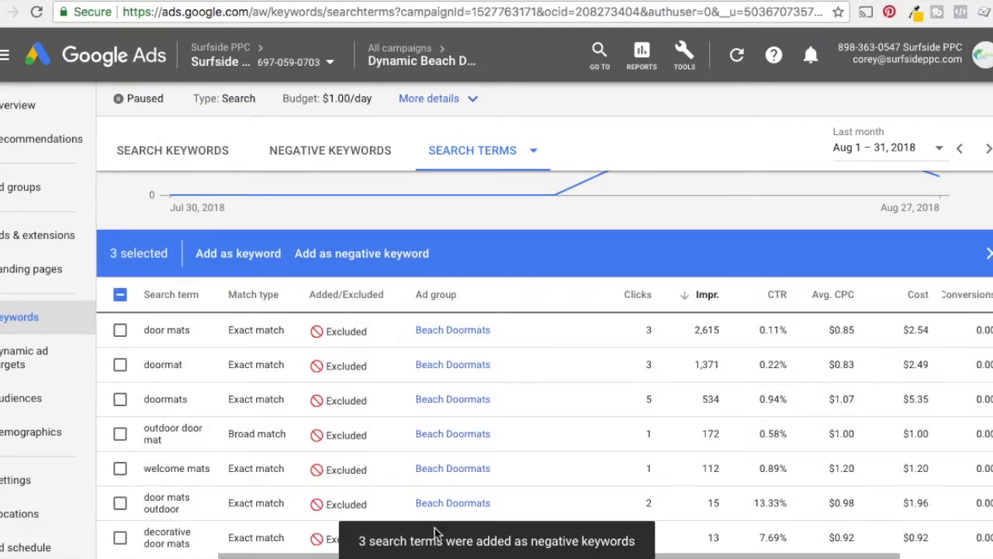
click(120, 294)
click(120, 294)
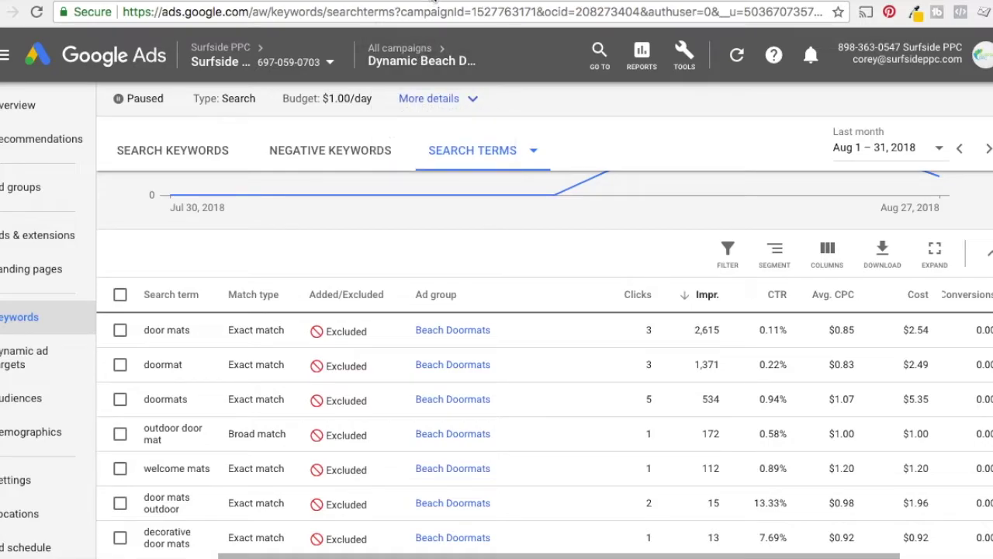
Open the account's negative keyword lists, and create a list named Beach Doormats Negative Keyword List
click(683, 56)
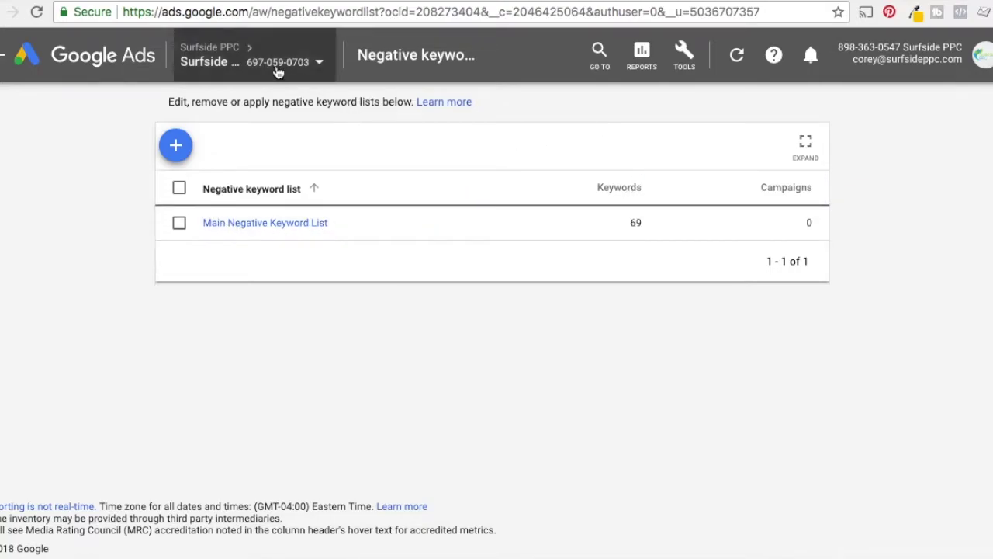
click(181, 157)
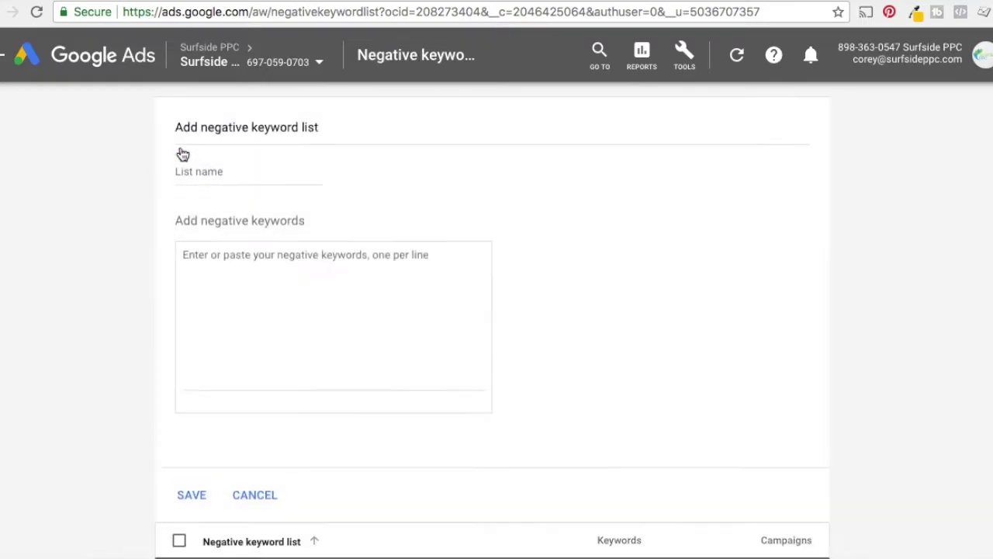
click(272, 186)
text(Beach Doormats Ne)
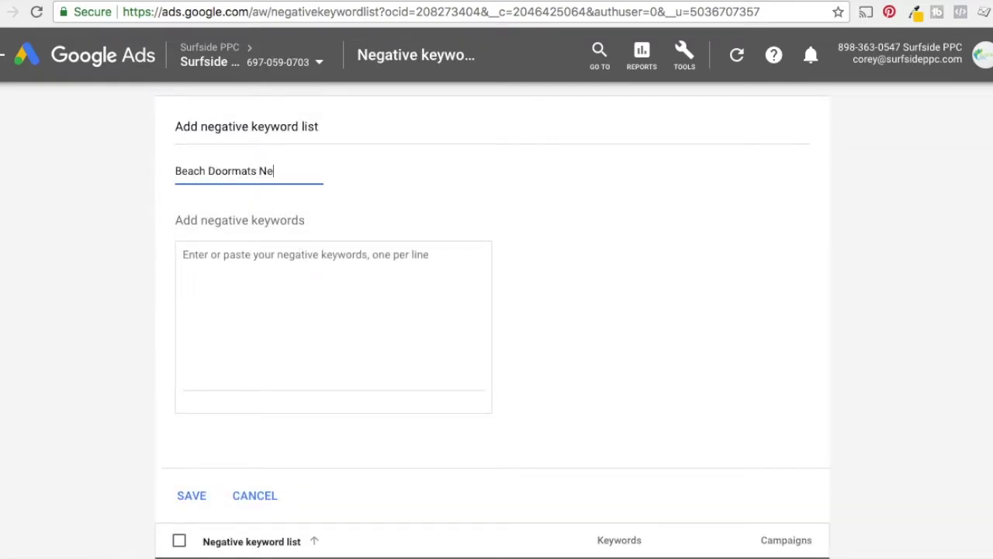
text(gative Keyword List)
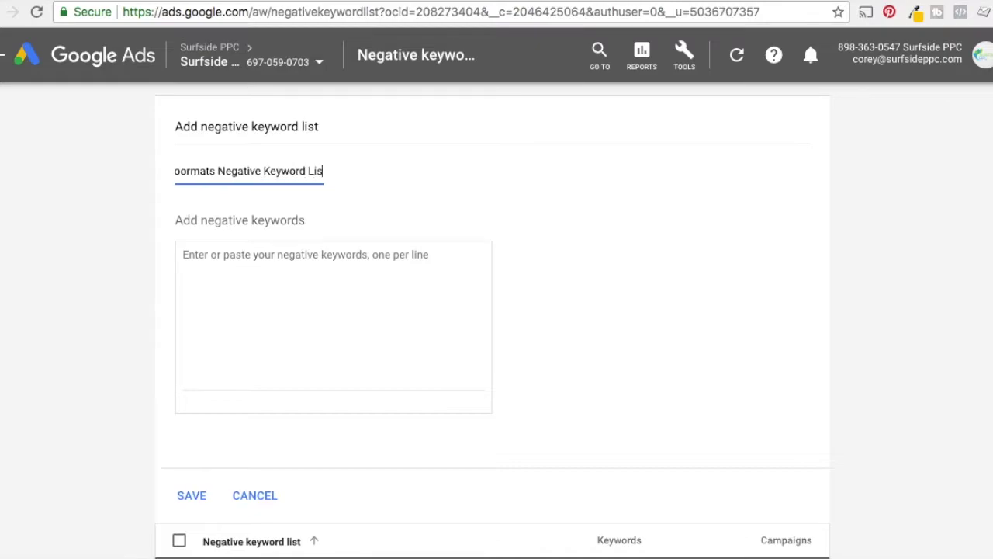
click(207, 501)
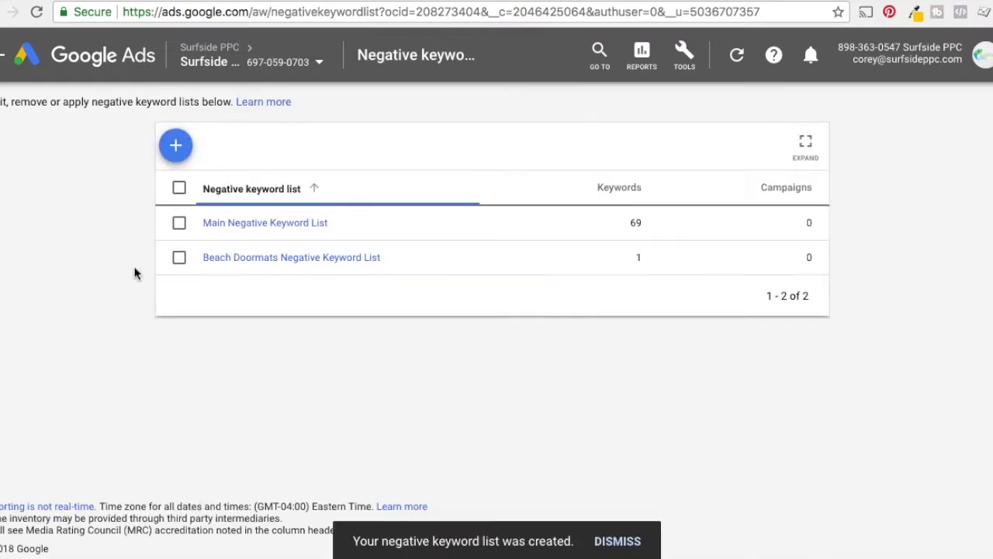
click(626, 539)
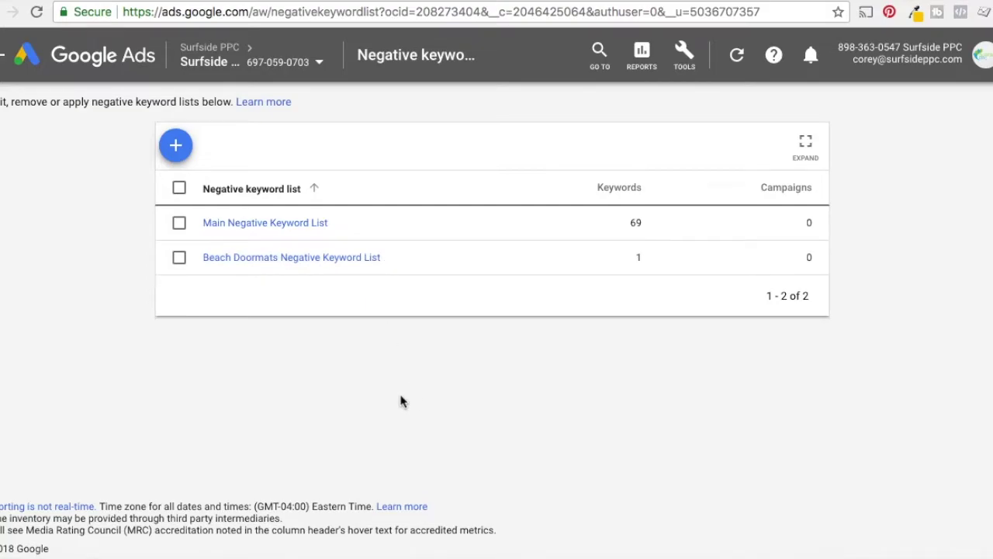
Apply the Beach Doormats Negative Keyword List to the Dynamic Beach Doormats campaign, and clear the list selection
click(179, 258)
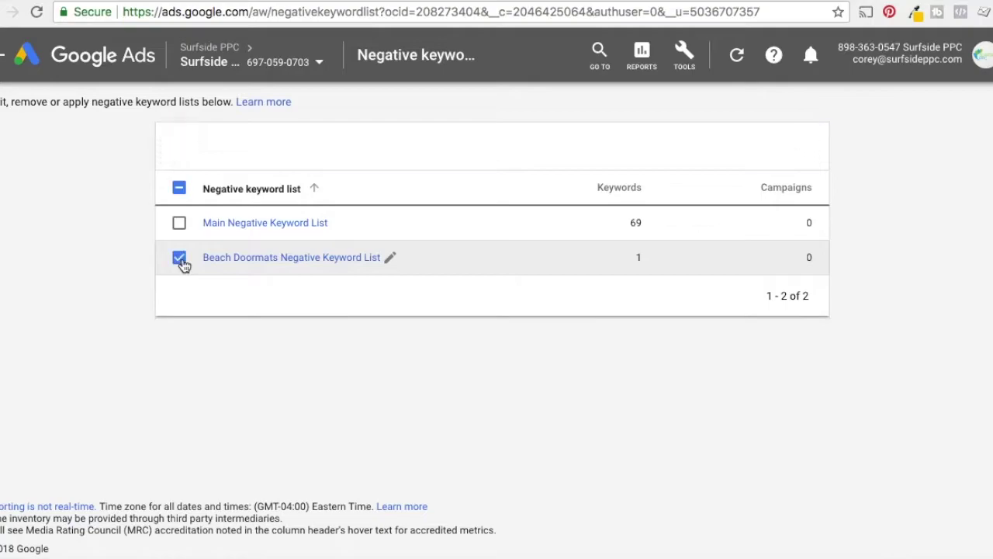
click(378, 153)
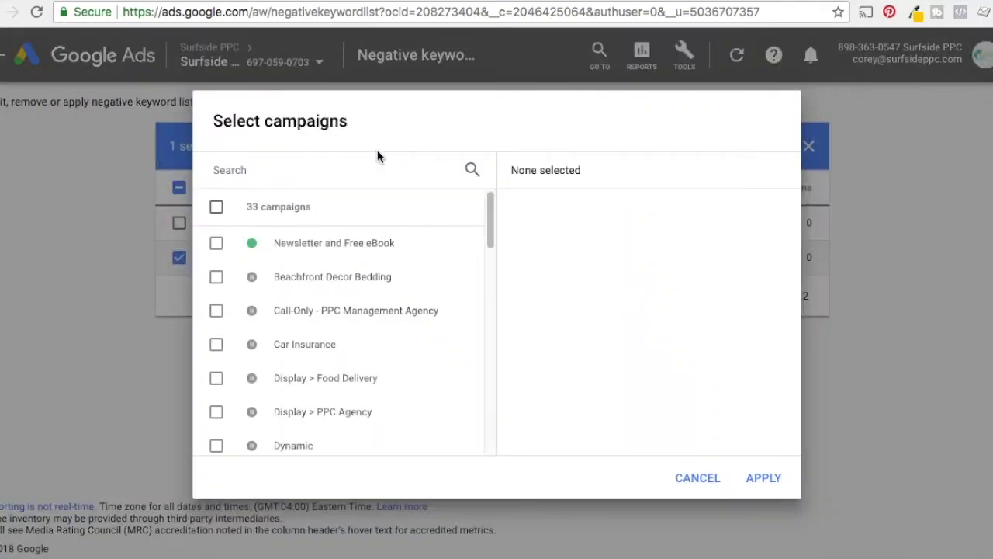
scroll(287, 286, down, 3)
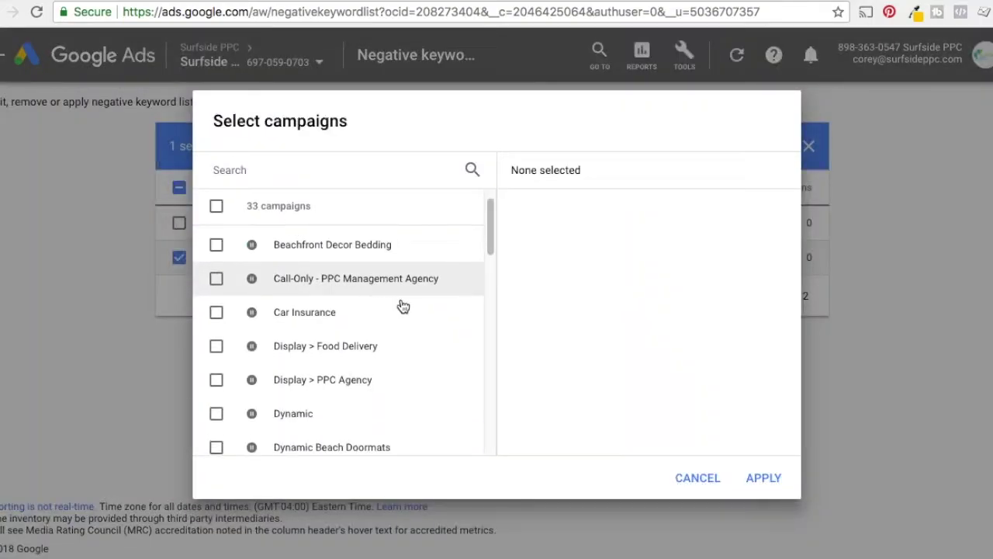
click(216, 373)
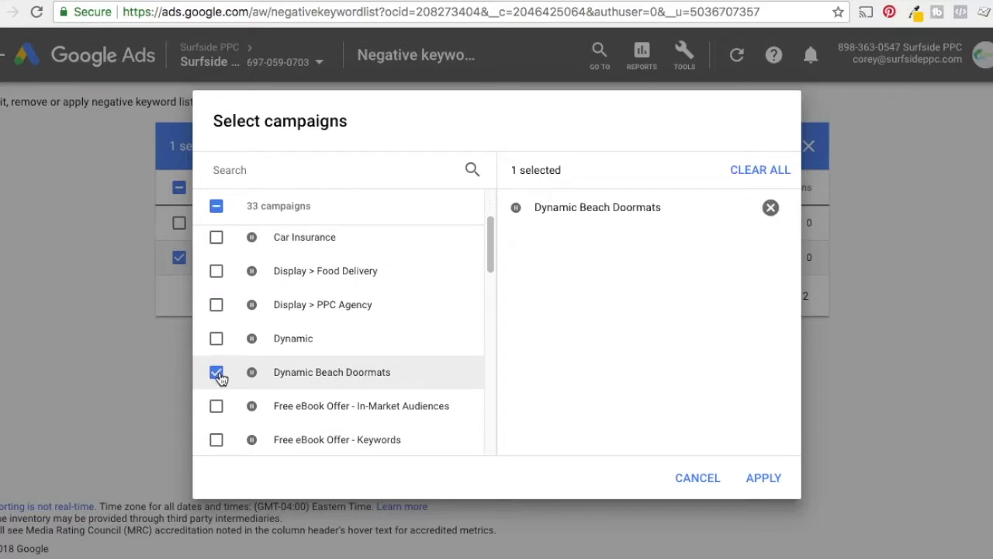
click(778, 475)
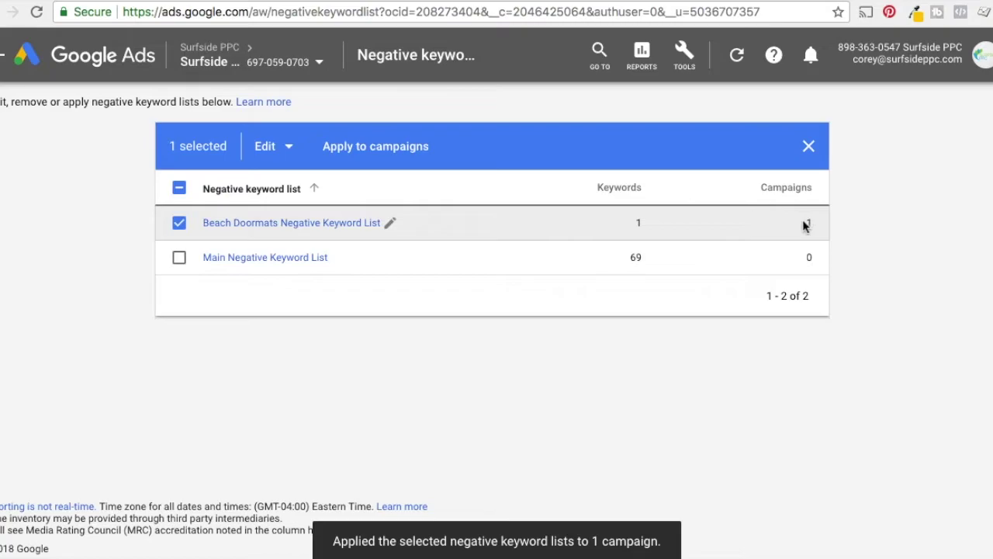
click(180, 224)
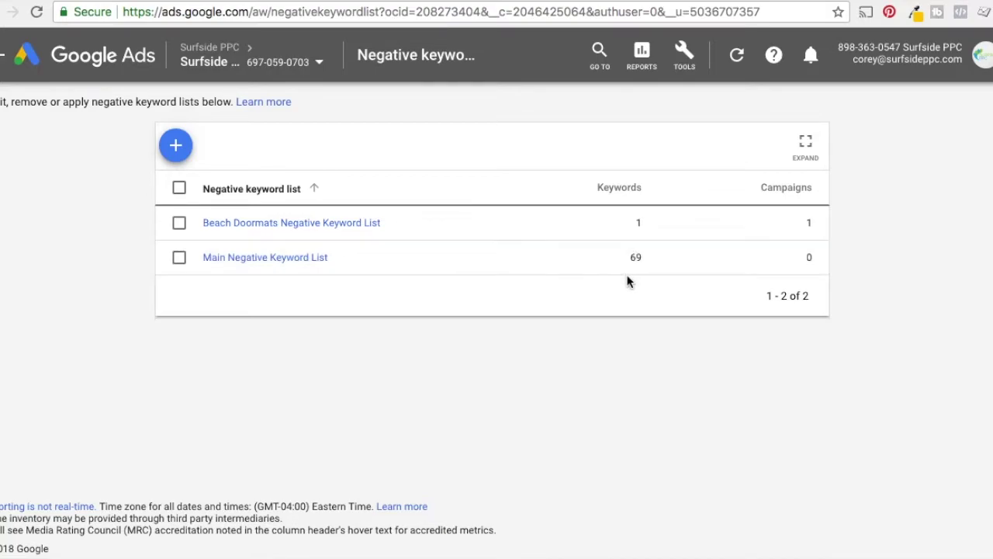
Switch to the TechWyse article on 75 effective negative keywords and look through its introduction and suggested keywords
key(ctrl+Tab)
click(303, 322)
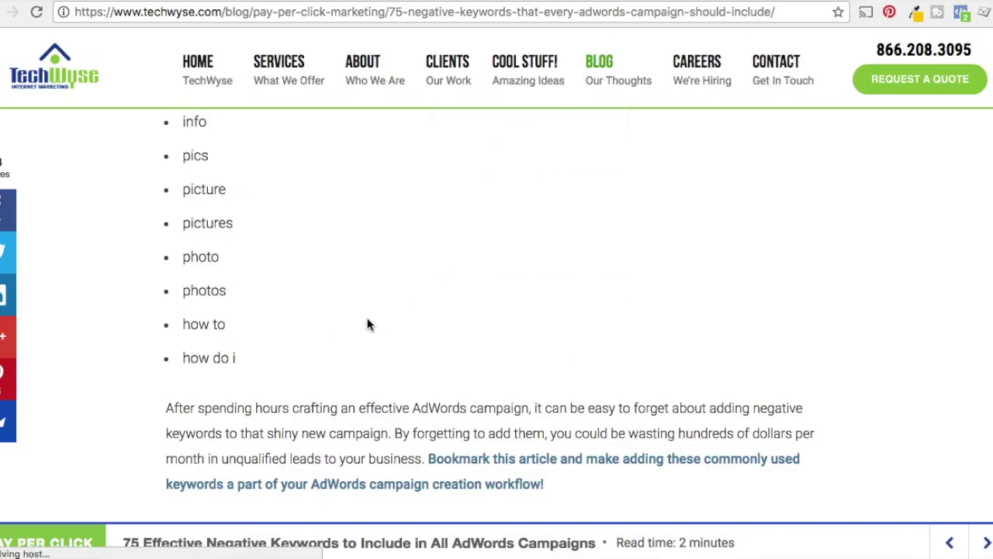
scroll(504, 256, up, 15)
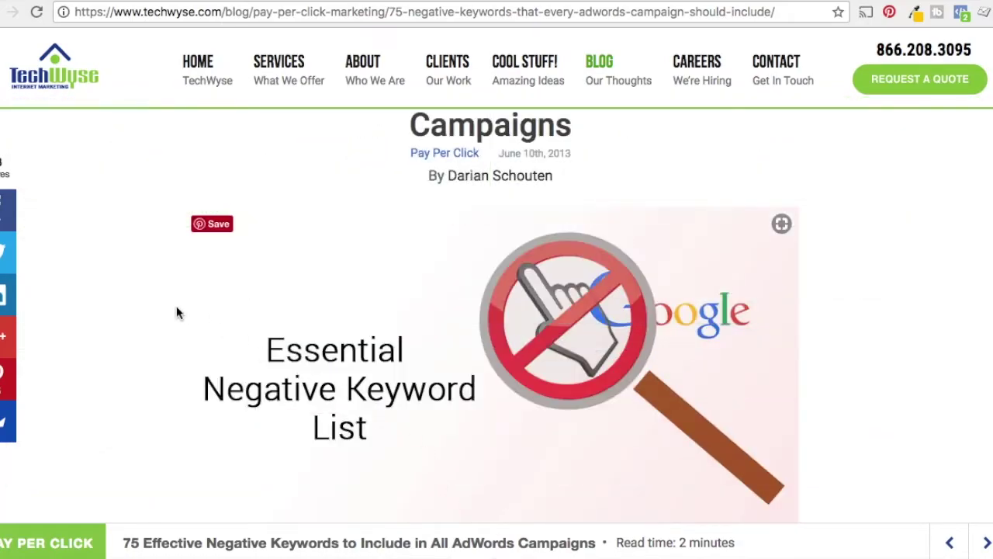
scroll(176, 313, up, 3)
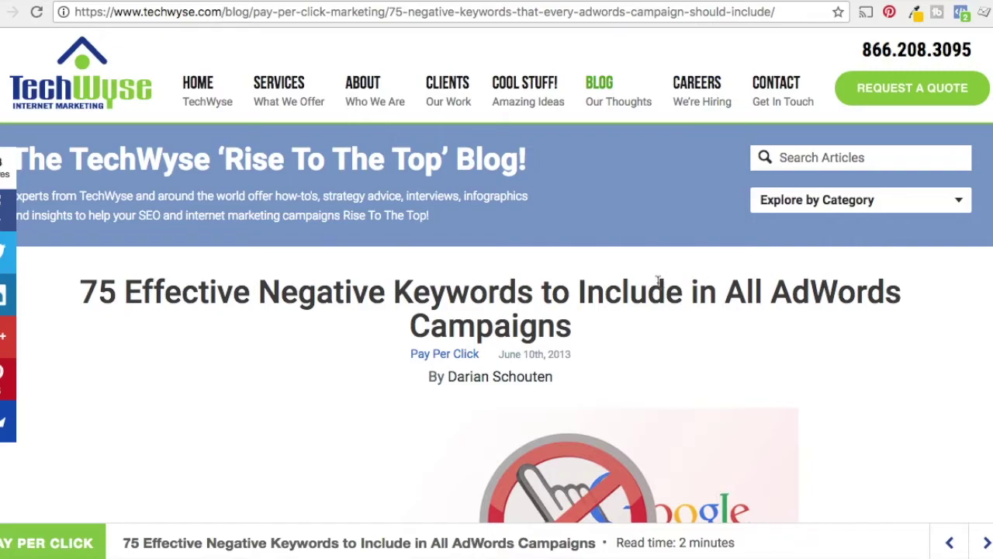
scroll(820, 326, down, 5)
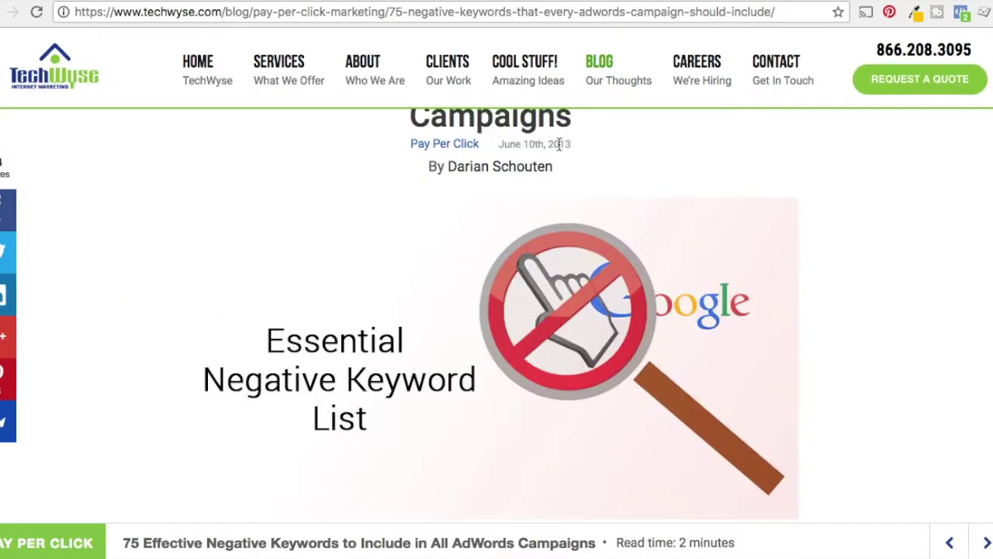
scroll(897, 232, down, 10)
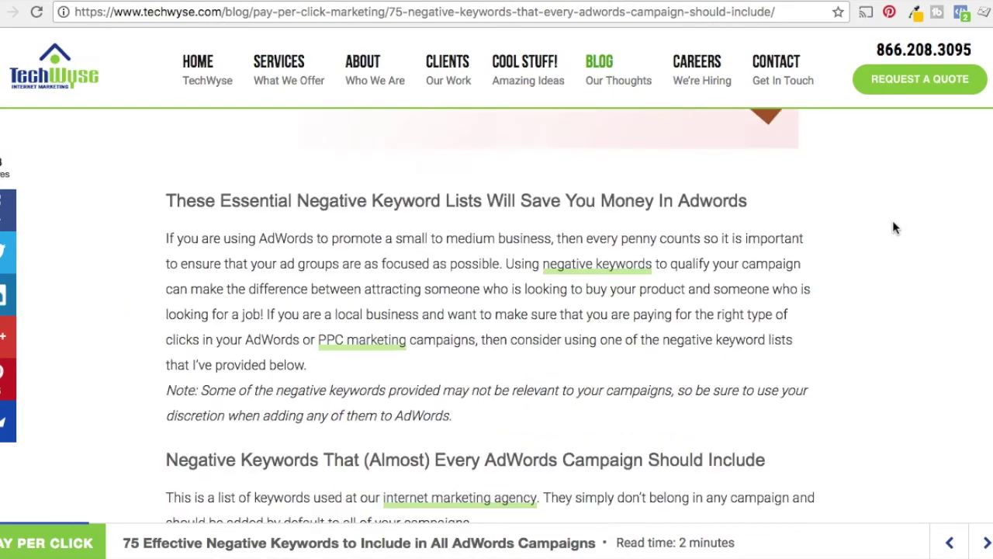
scroll(916, 264, down, 1)
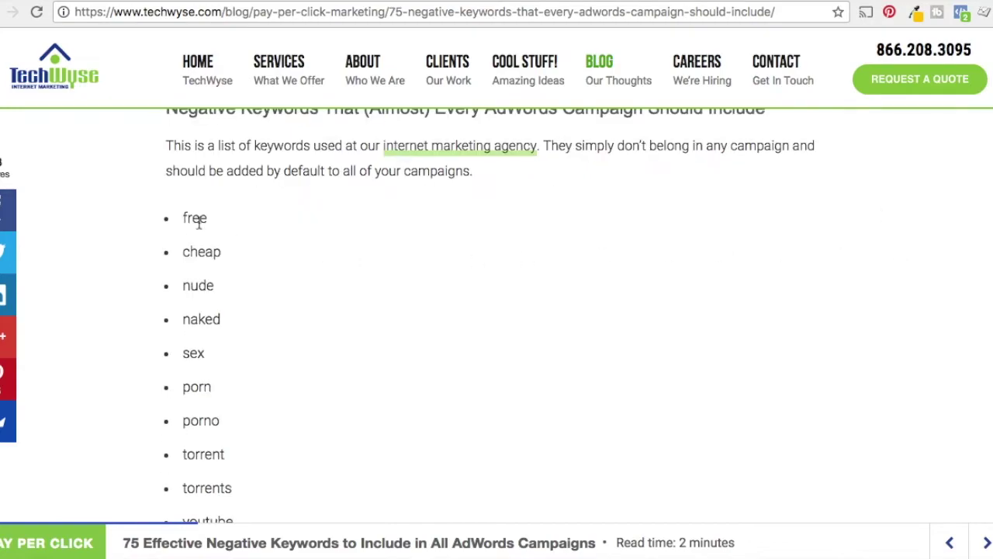
scroll(594, 277, down, 15)
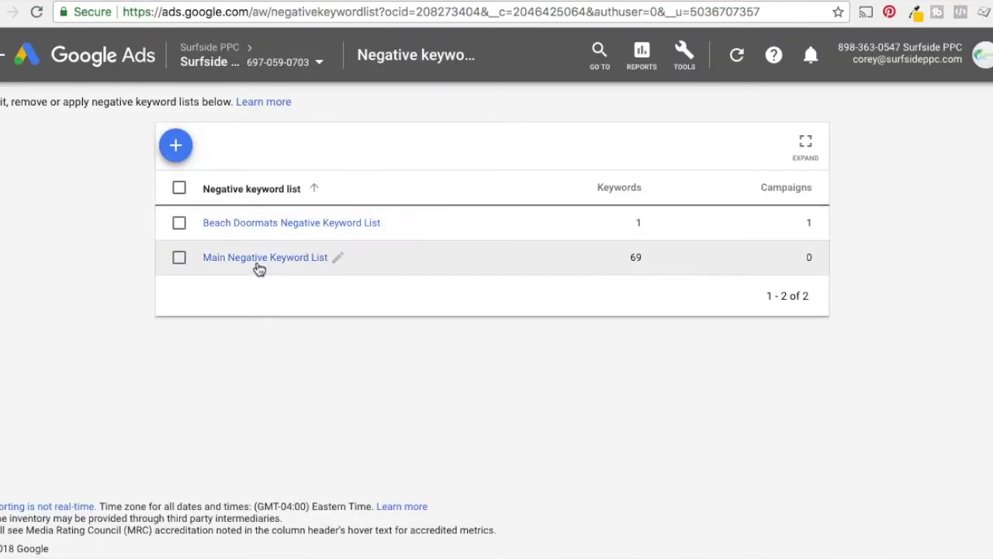
Open the Main Negative Keyword List, examine its keywords and match types, and close it
click(255, 259)
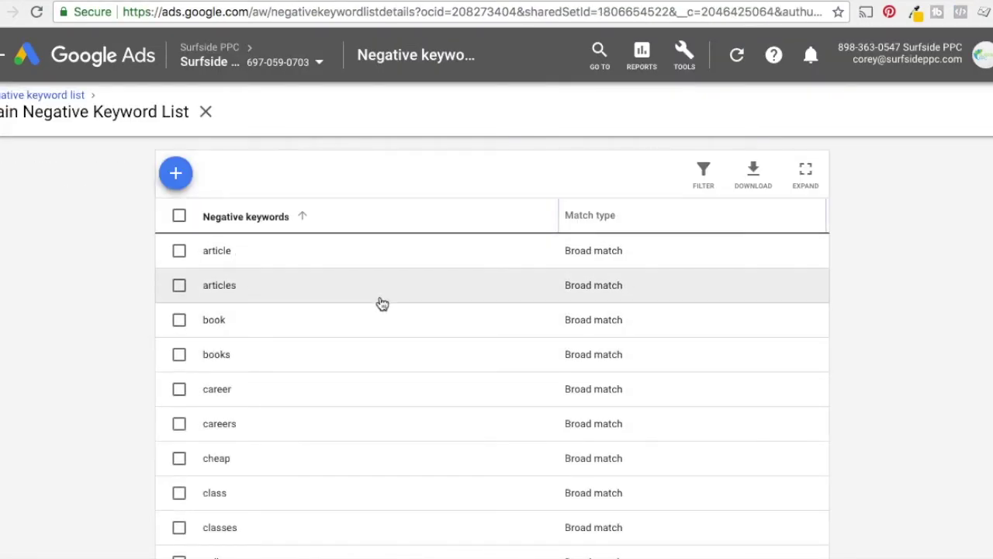
scroll(465, 305, down, 1)
scroll(527, 341, down, 5)
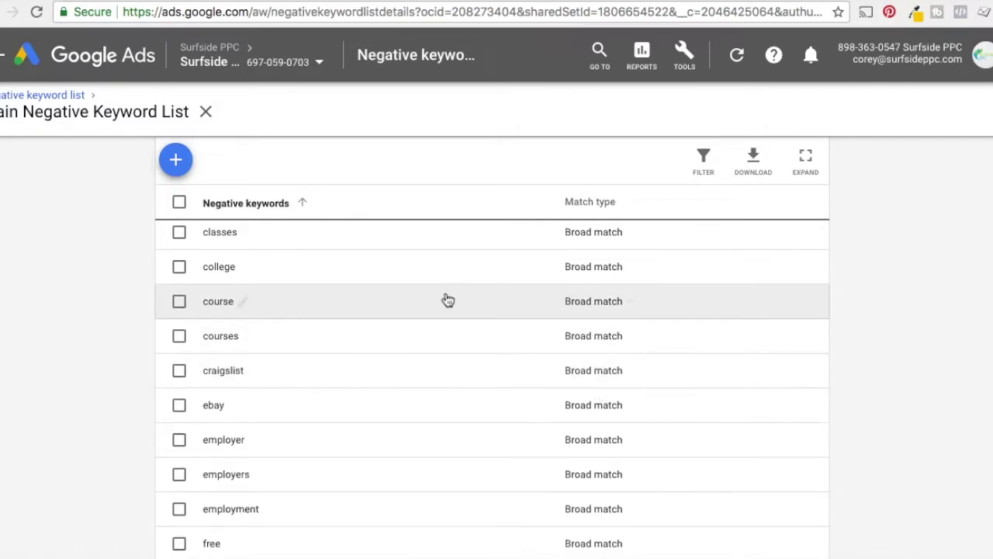
scroll(419, 279, up, 6)
click(207, 112)
click(176, 148)
click(254, 172)
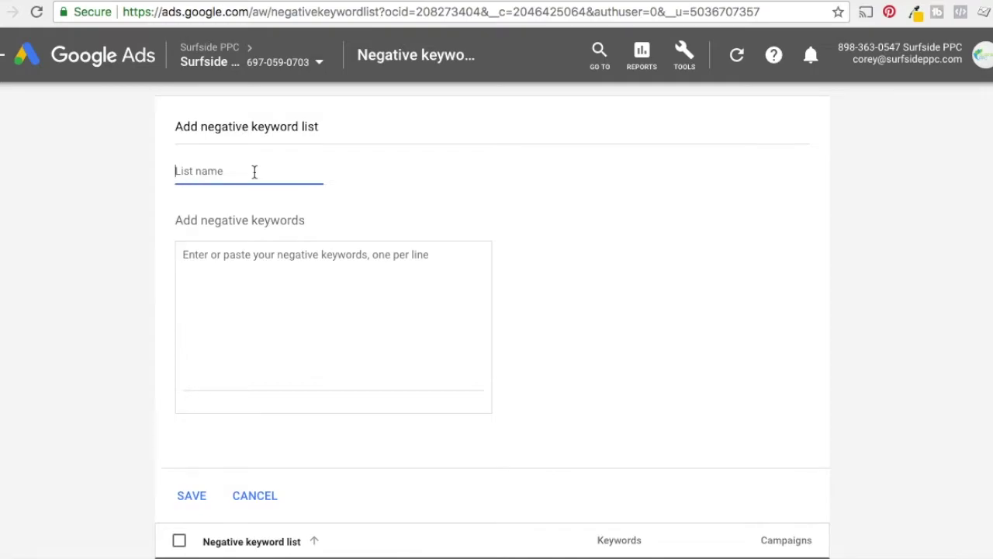
text(Name)
key(Tab)
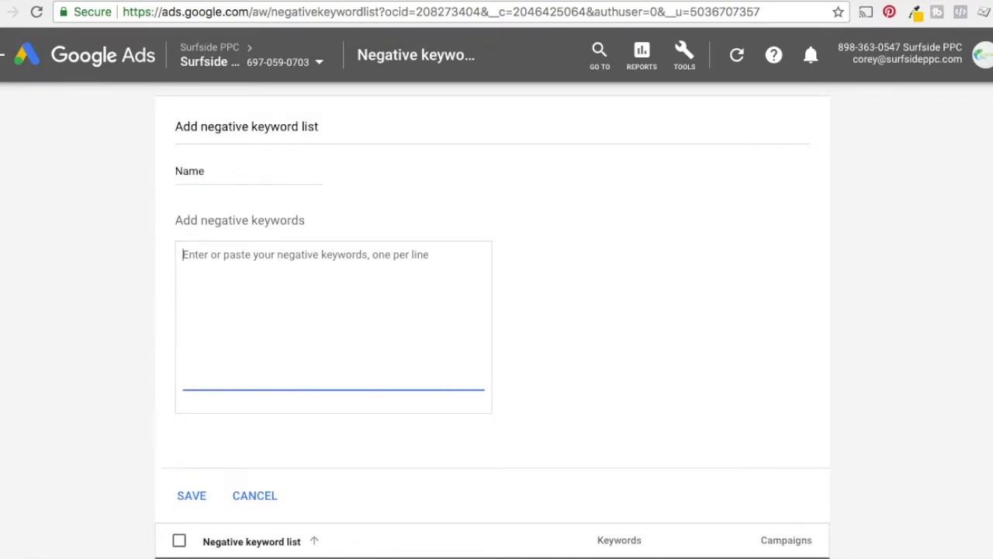
key(ctrl+v)
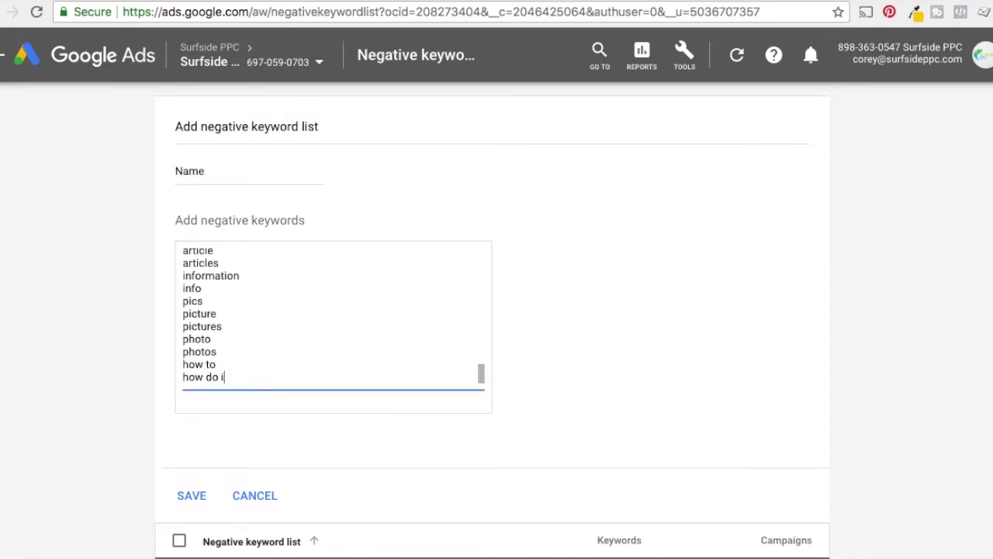
drag(234, 378, 163, 229)
key(ctrl+x)
click(255, 494)
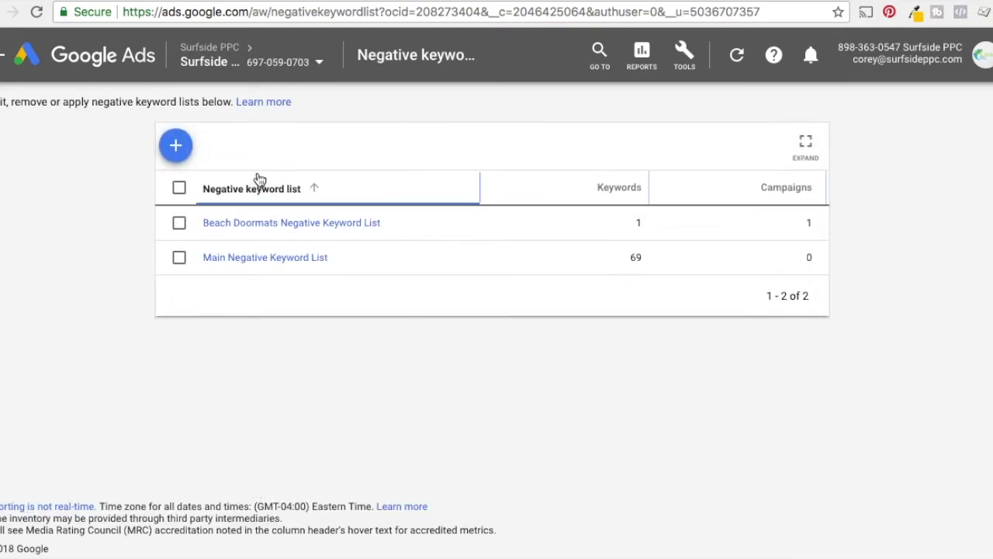
Apply the Main Negative Keyword List to only the Dynamic Beach Doormats campaign
click(181, 260)
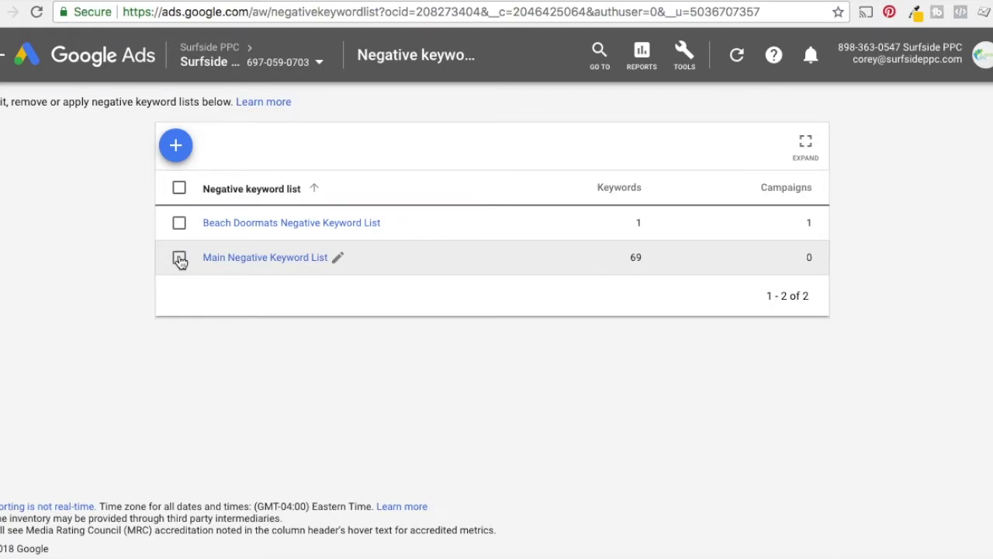
click(342, 149)
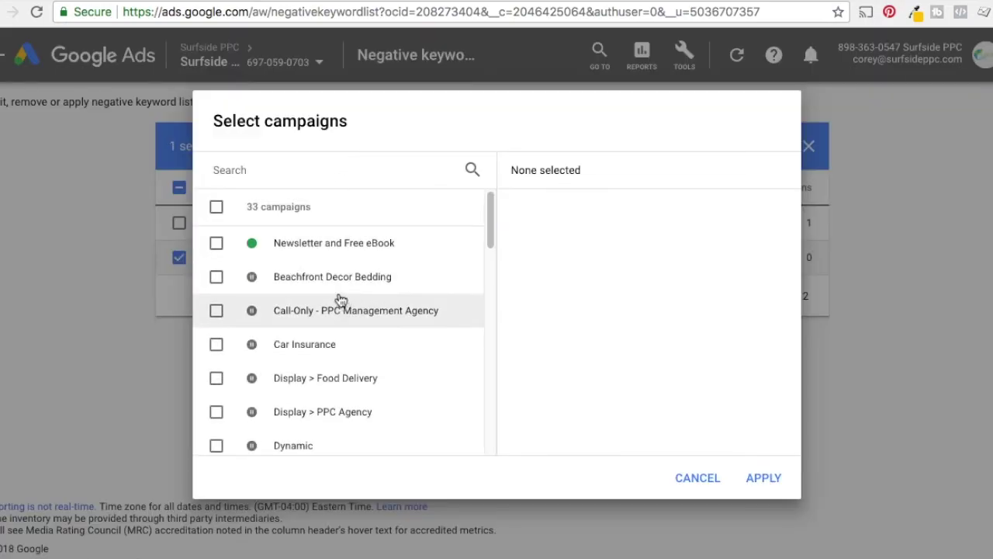
click(216, 207)
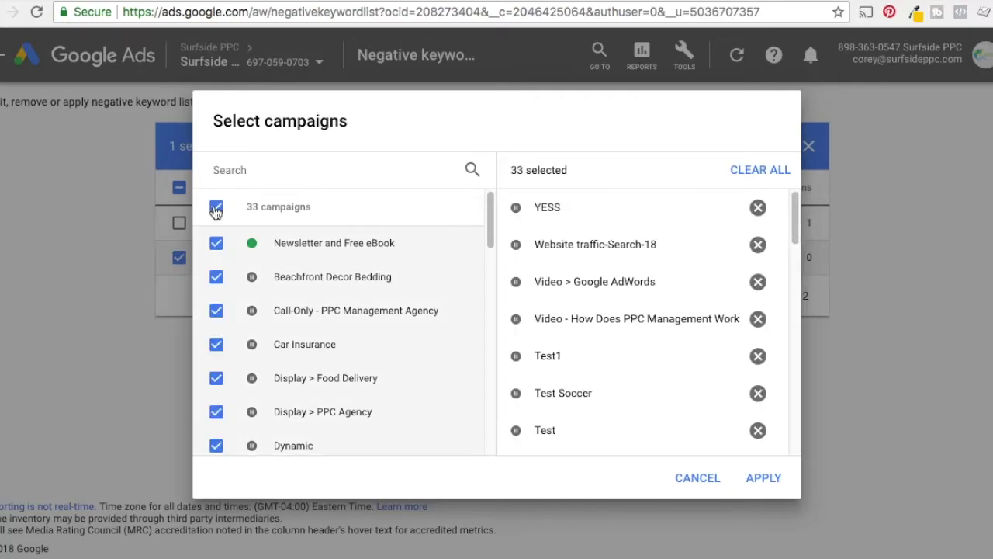
click(216, 207)
scroll(341, 310, down, 1)
click(216, 417)
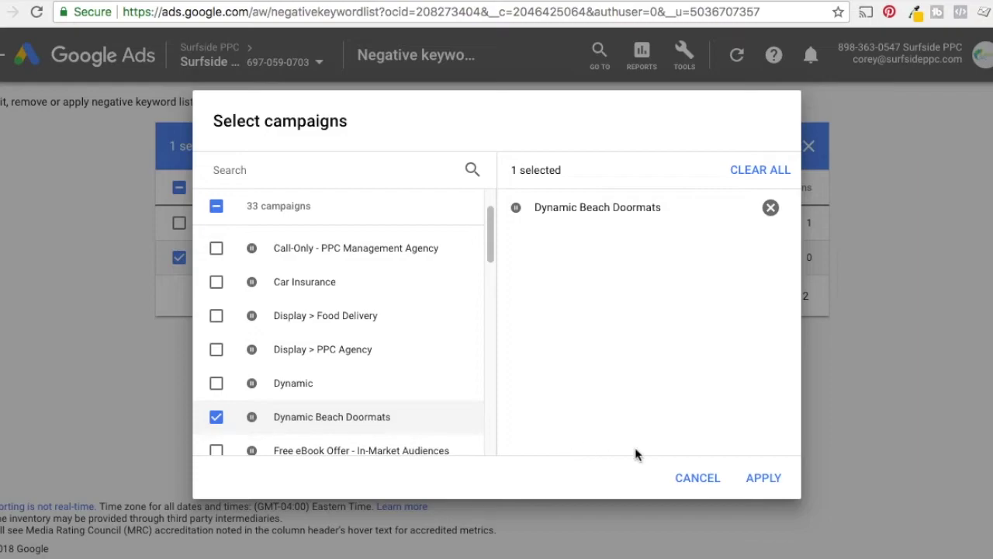
click(764, 478)
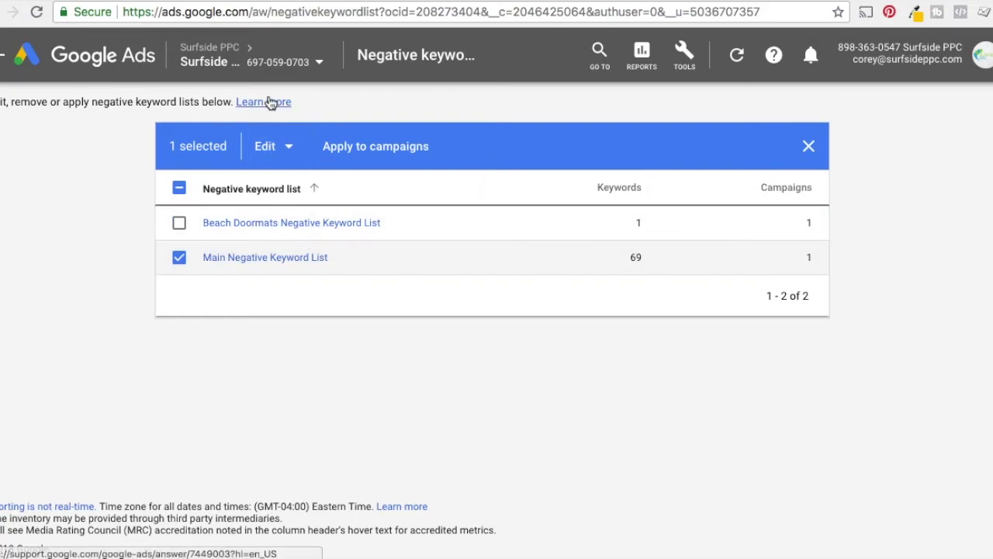
mouse_move(273, 68)
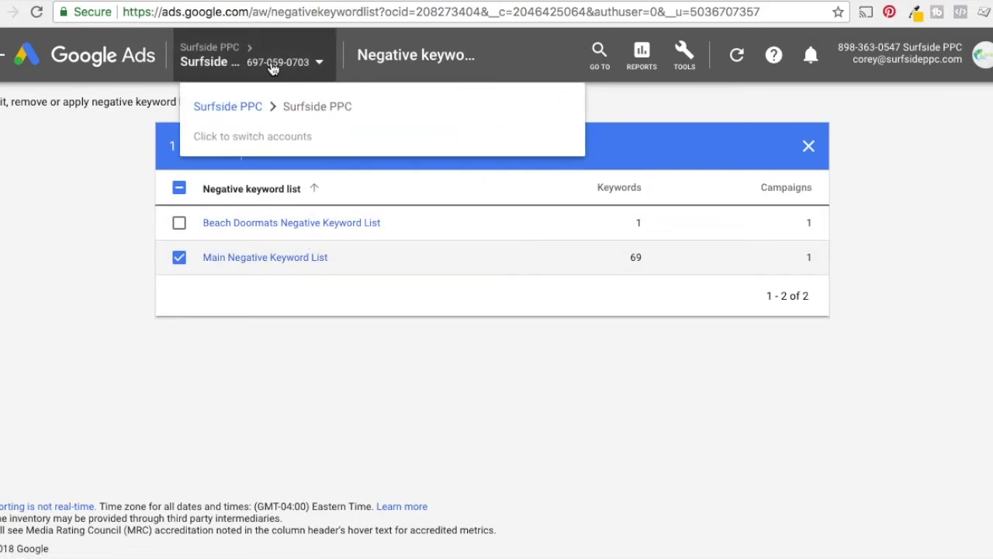